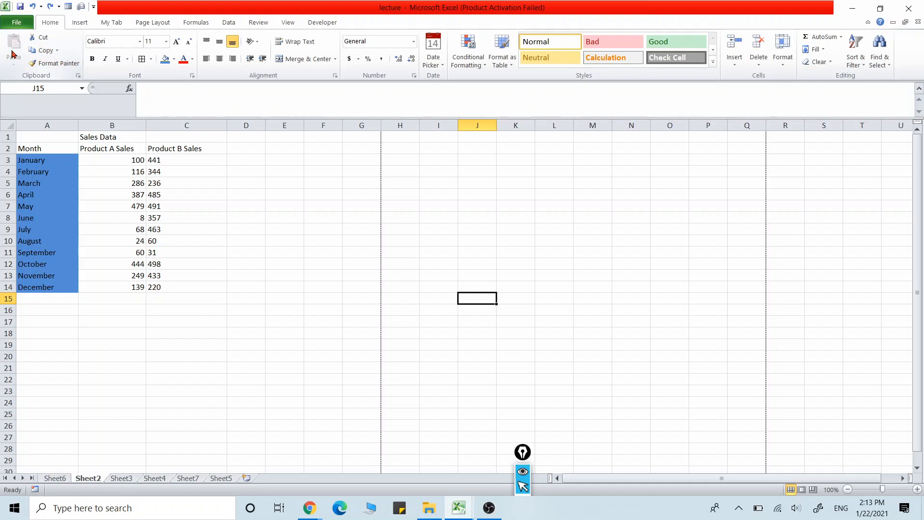
Enter the value 123 in cell H6.
left_click(313, 243)
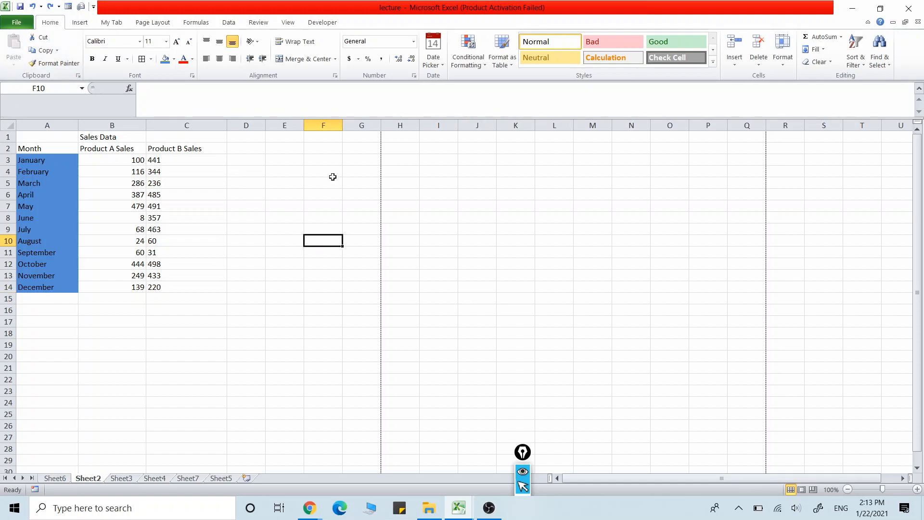
double_click(395, 201)
double_click(401, 193)
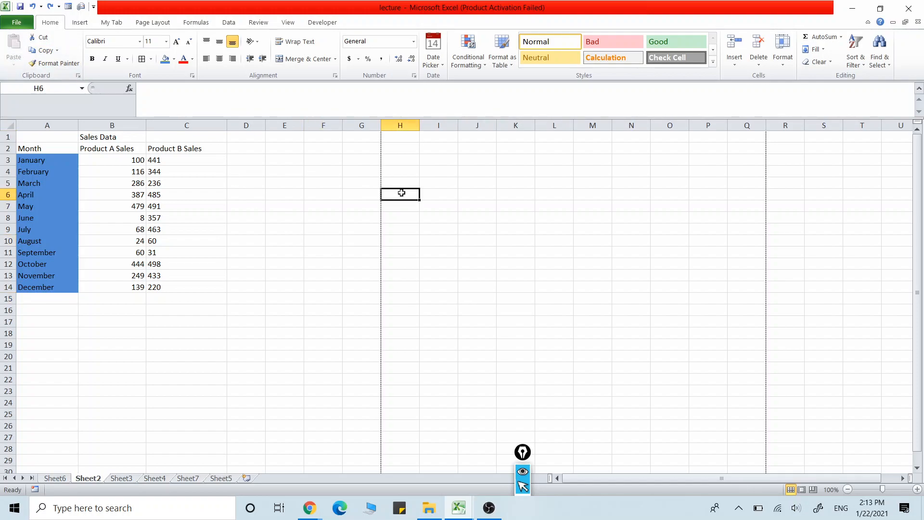
type("123")
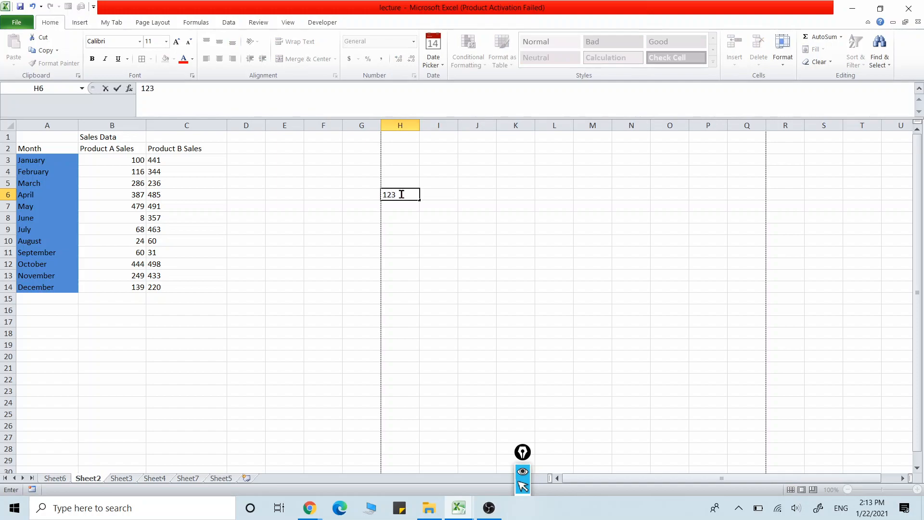
left_click(404, 225)
left_click(407, 196)
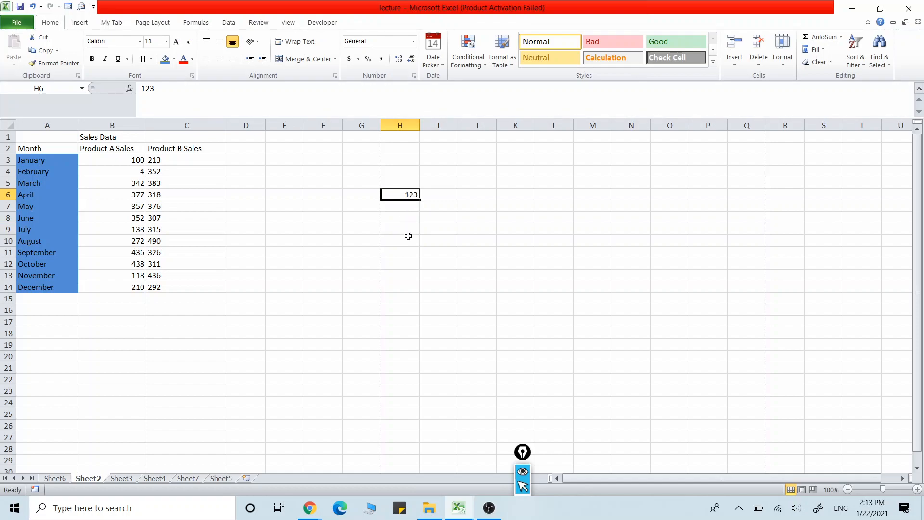
Cut the value in cell H6 and paste it into cell G12.
left_click(418, 267)
left_click(411, 198)
left_click(40, 39)
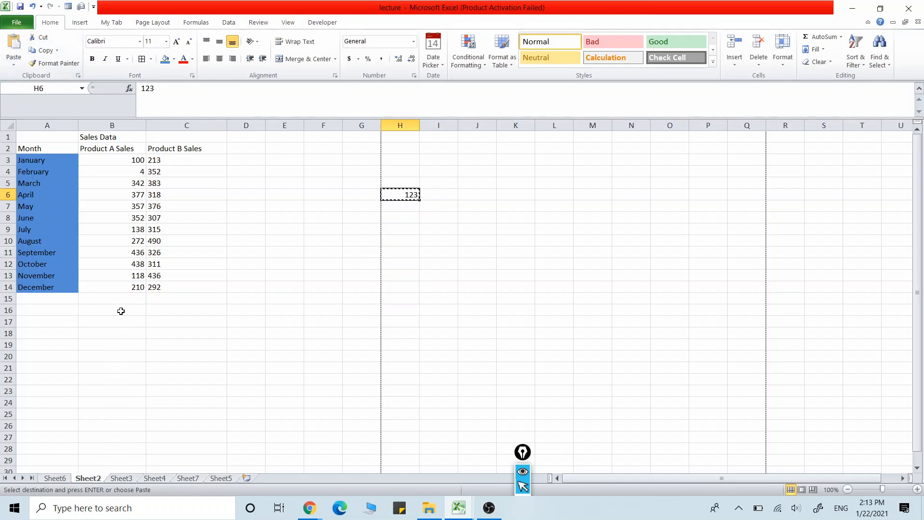
left_click(369, 265)
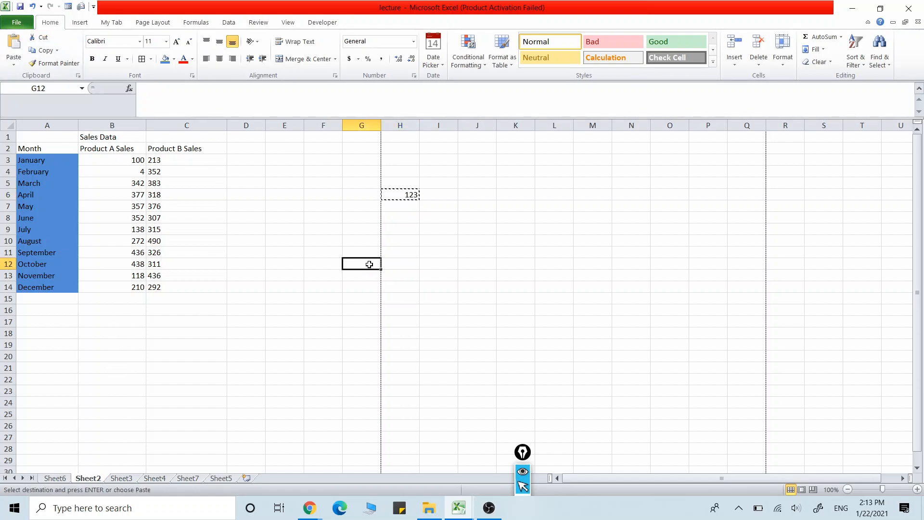
left_click(13, 62)
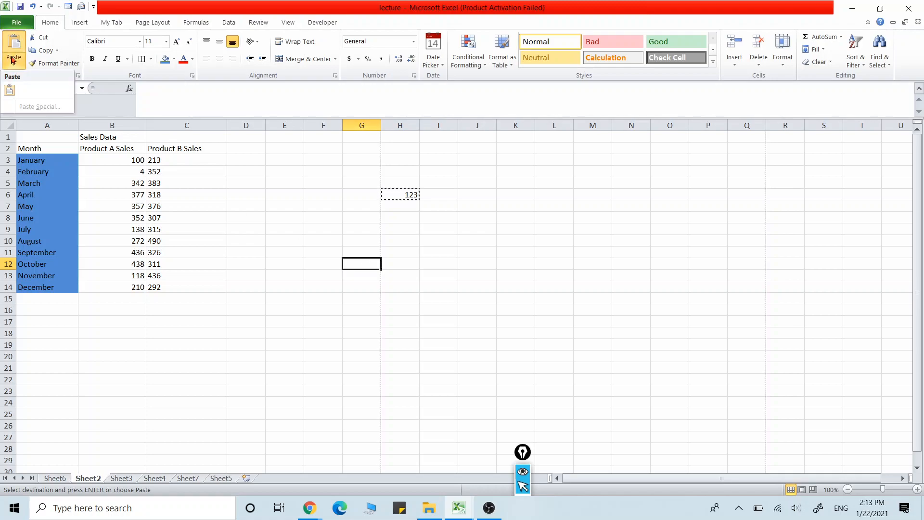
left_click(10, 90)
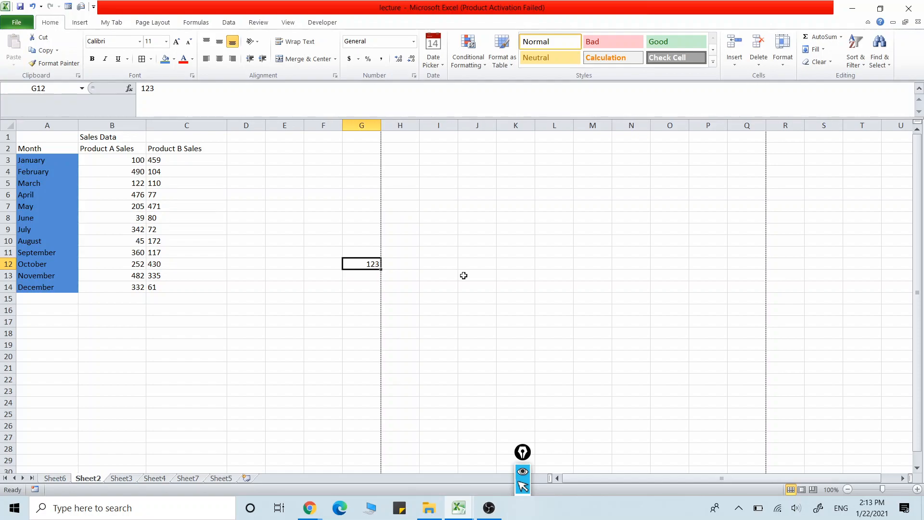
left_click(374, 301)
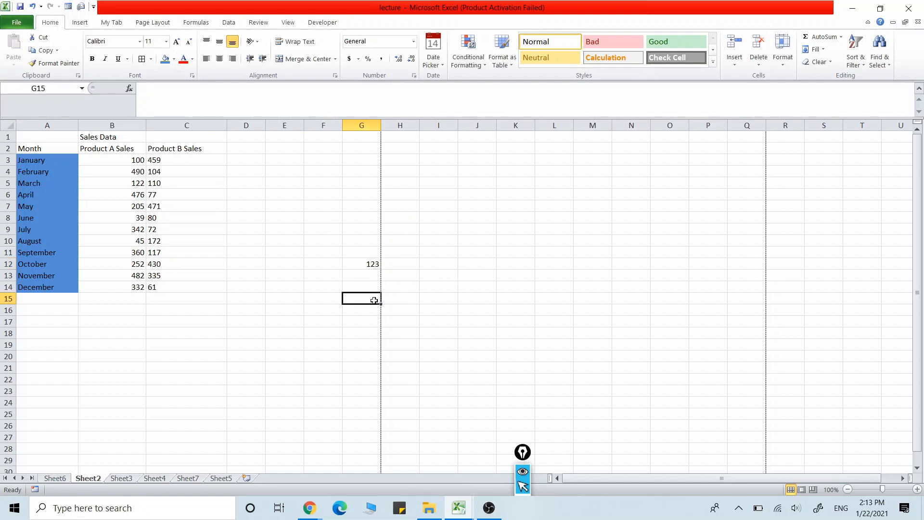
Enter the value 134 in cell H8.
left_click(406, 221)
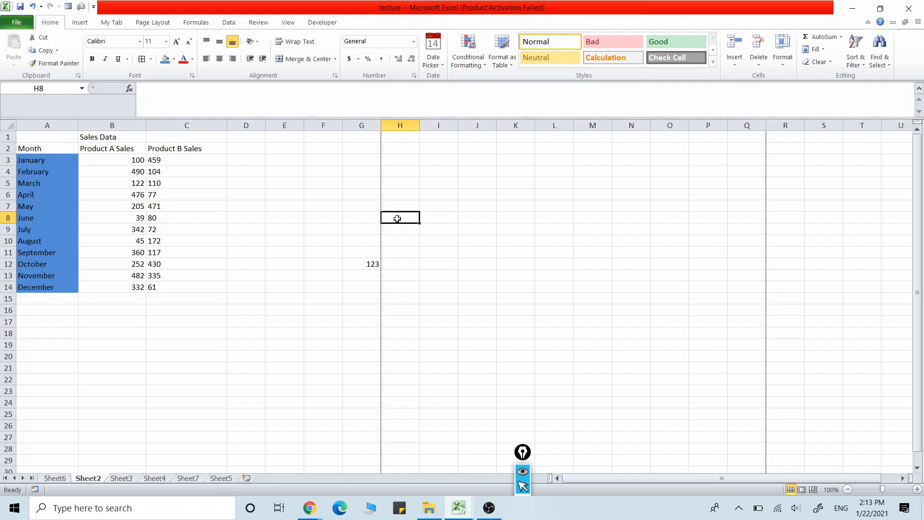
type("12")
key("BackSpace")
key("BackSpace")
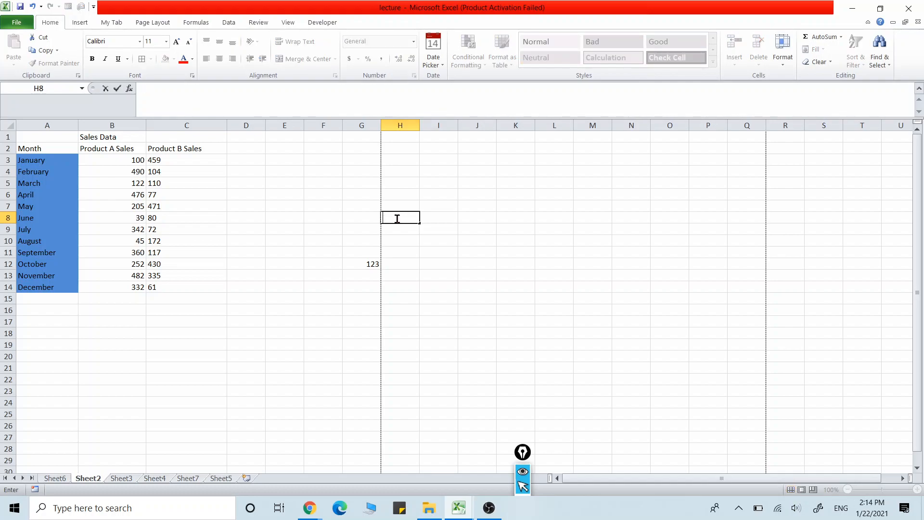
type("134")
left_click(413, 255)
left_click(405, 218)
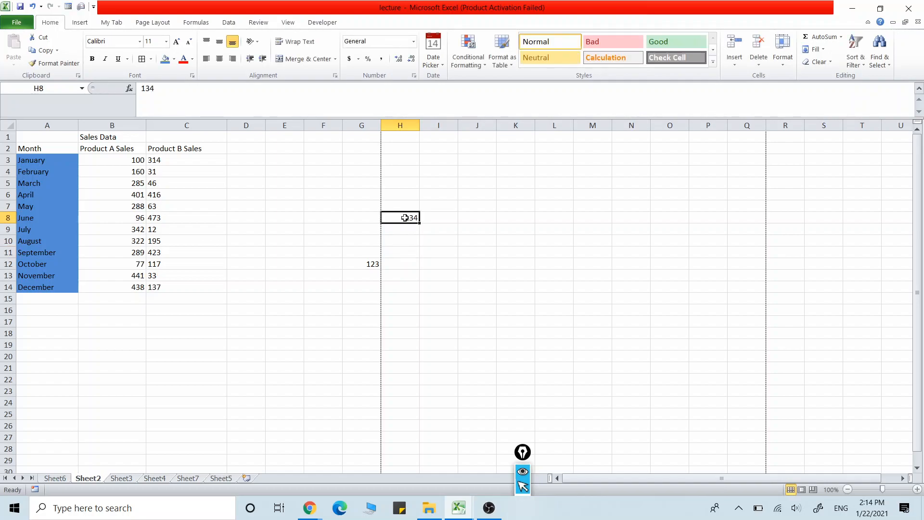
Enter the value 123 in cell F6.
left_click(48, 52)
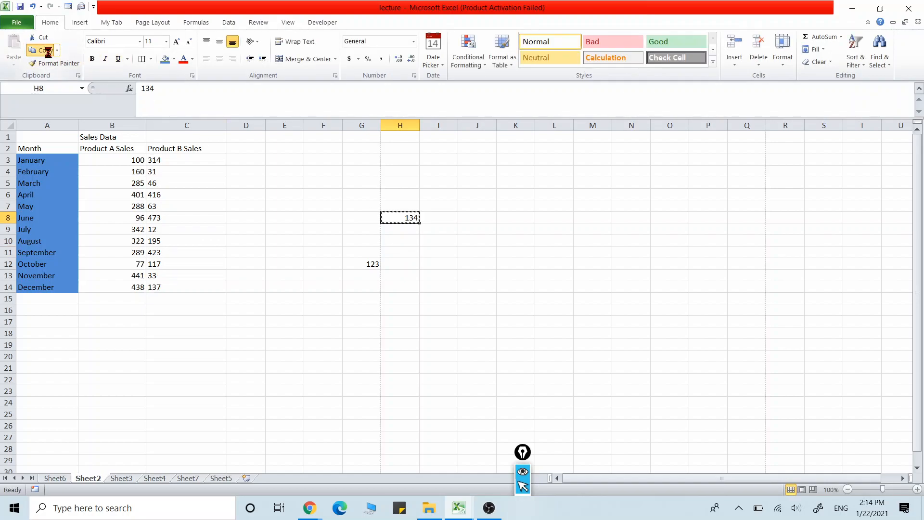
left_click(333, 192)
type("123")
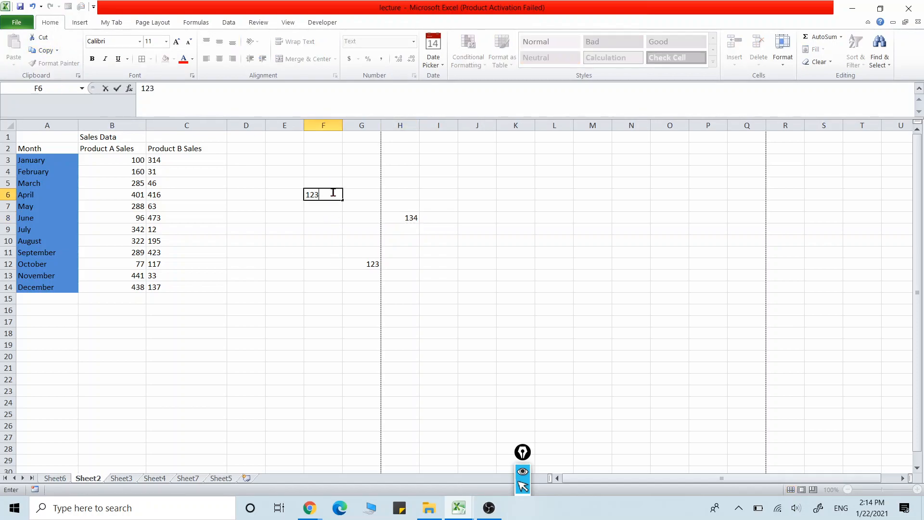
left_click(320, 239)
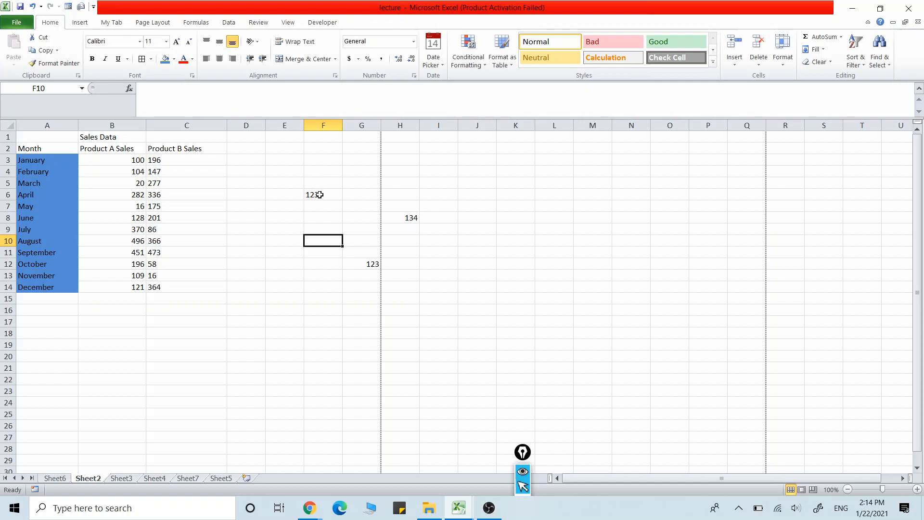
left_click(319, 194)
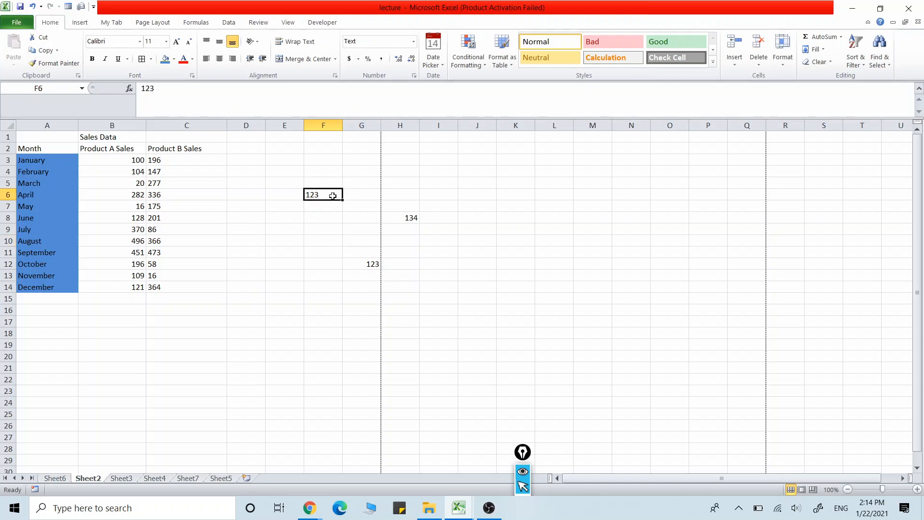
Copy cell H8 and paste it over the contents of cell F6.
left_click(399, 215)
left_click(57, 50)
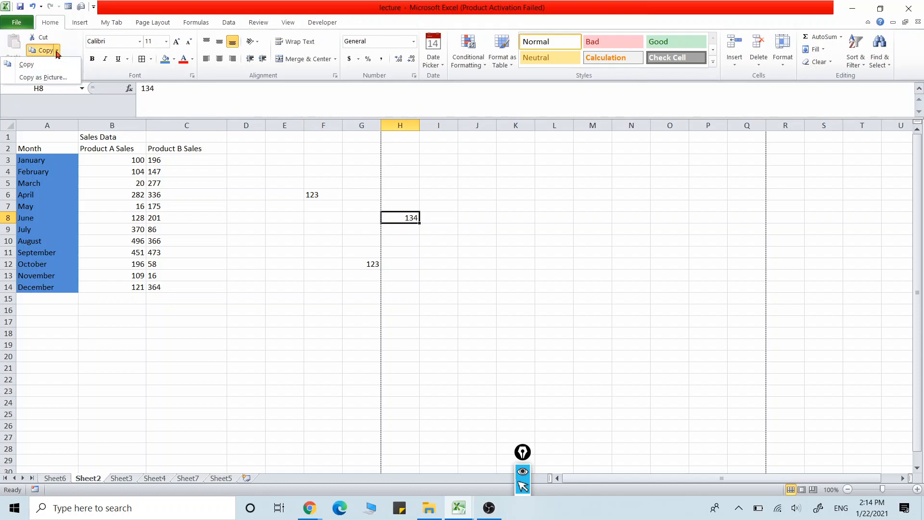
left_click(320, 195)
left_click(322, 194)
left_click(400, 217)
left_click(46, 50)
left_click(322, 194)
left_click(16, 44)
left_click(308, 238)
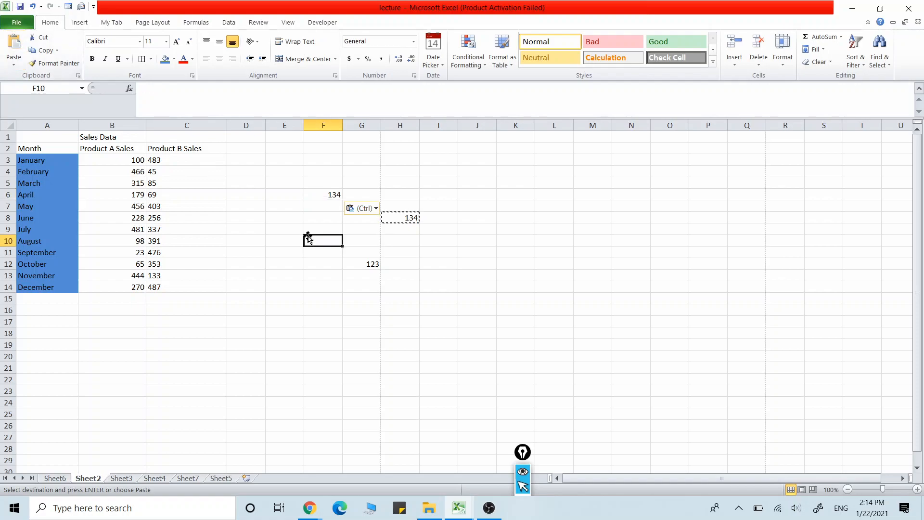
double_click(440, 251)
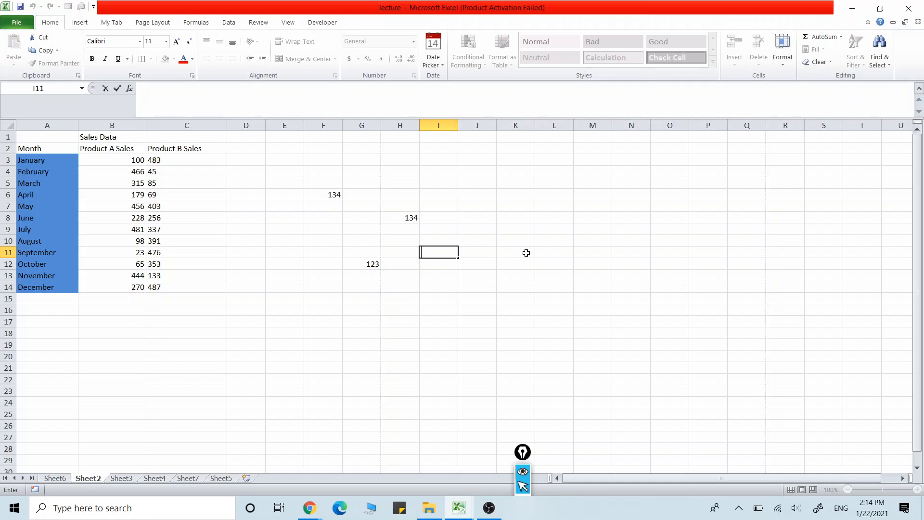
left_click(271, 274)
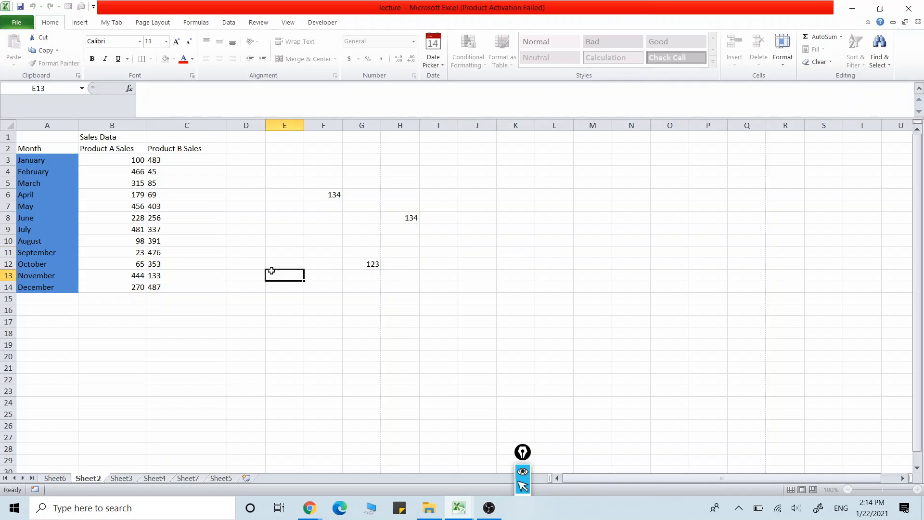
Fill cell G12 with the same blue as the month cells.
left_click(367, 263)
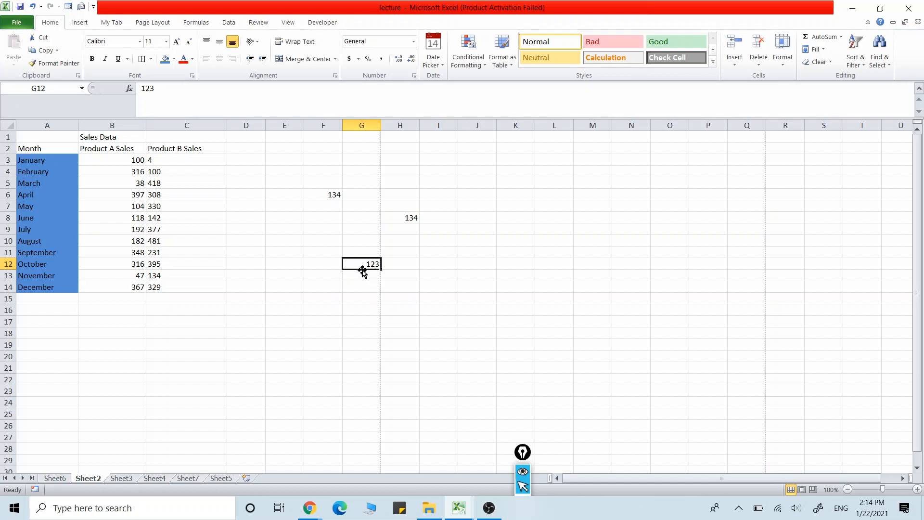
left_click(165, 59)
left_click(327, 280)
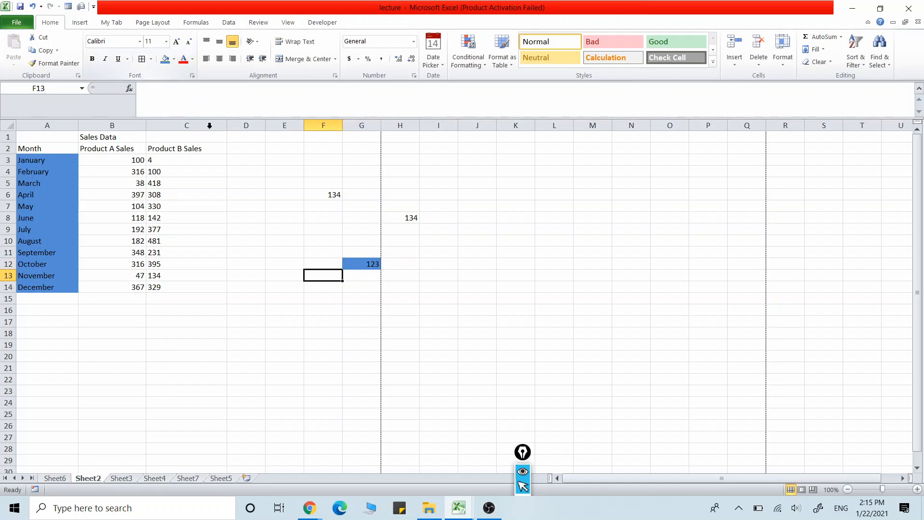
Choose the red theme font colour and apply it to the number in cell G12.
left_click(191, 61)
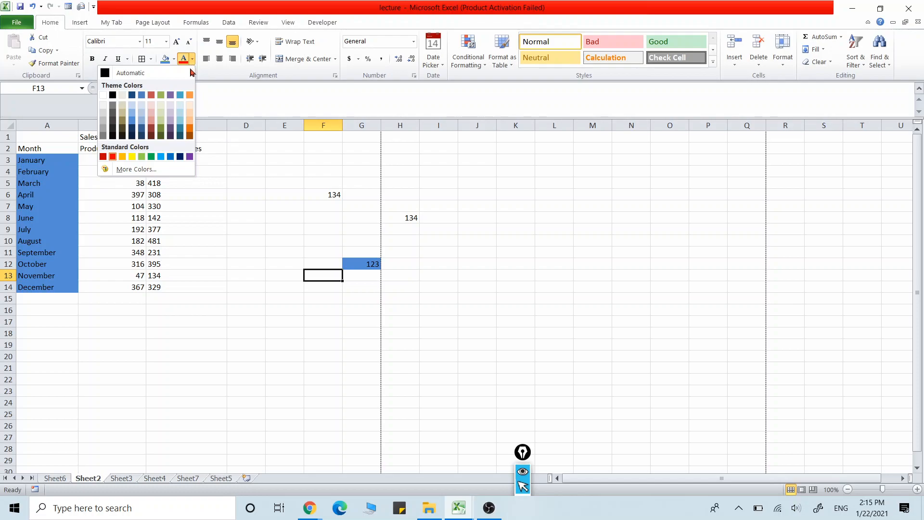
left_click(151, 96)
left_click(365, 288)
left_click(370, 269)
left_click(185, 61)
left_click(404, 351)
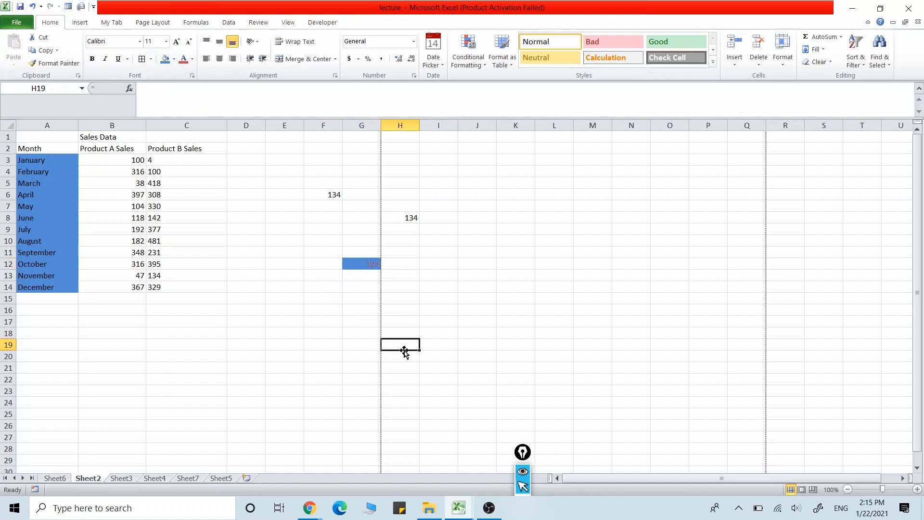
Copy the formatting of cell G12 onto cell F6 with Format Painter.
left_click(364, 264)
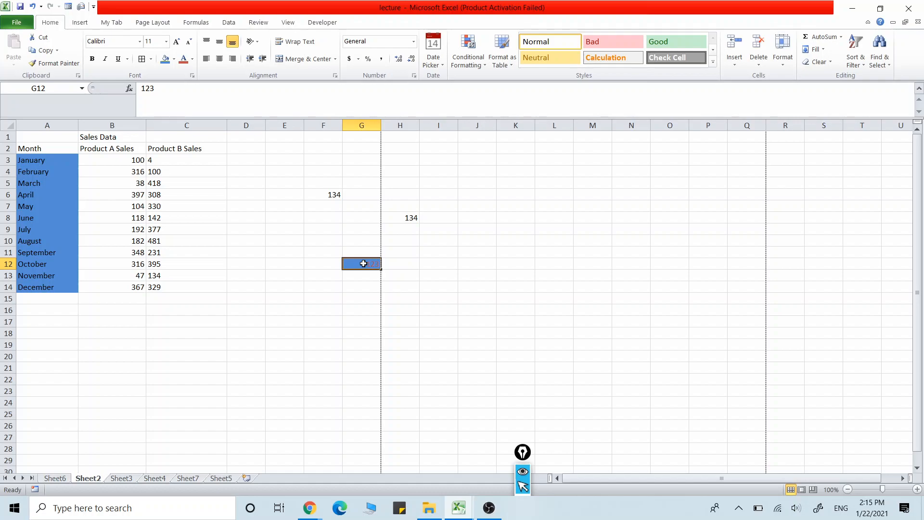
left_click(54, 64)
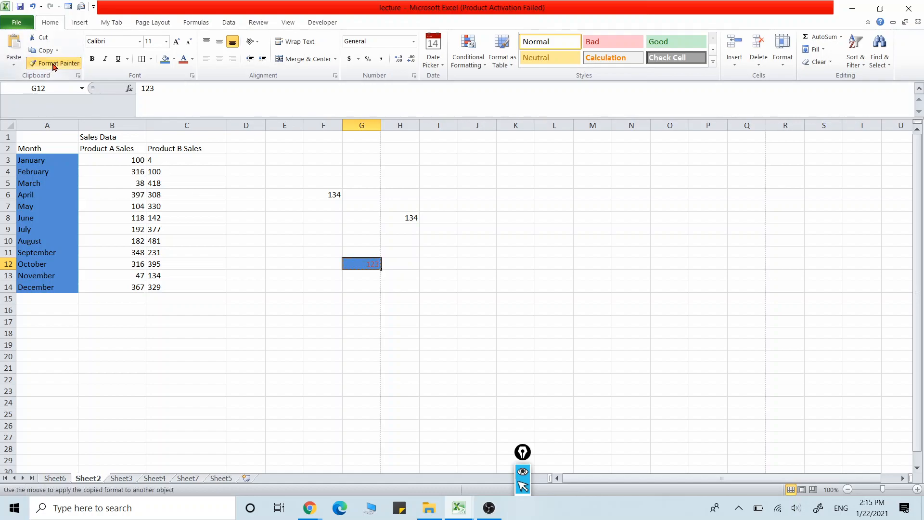
left_click(314, 192)
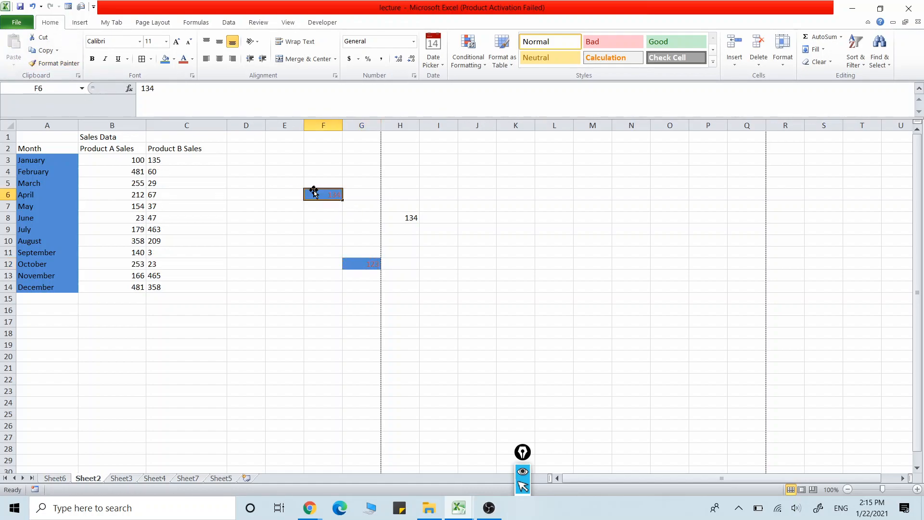
left_click(329, 309)
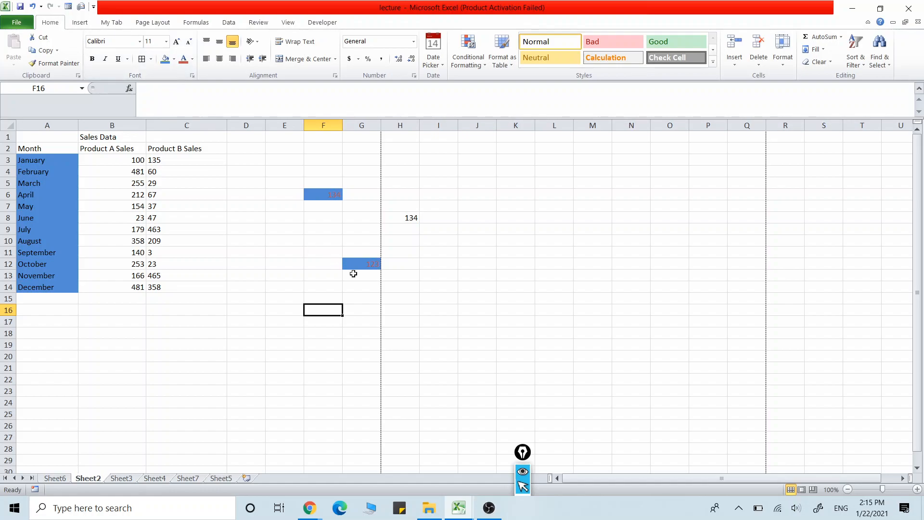
left_click(139, 41)
left_click_drag(165, 68, 156, 15)
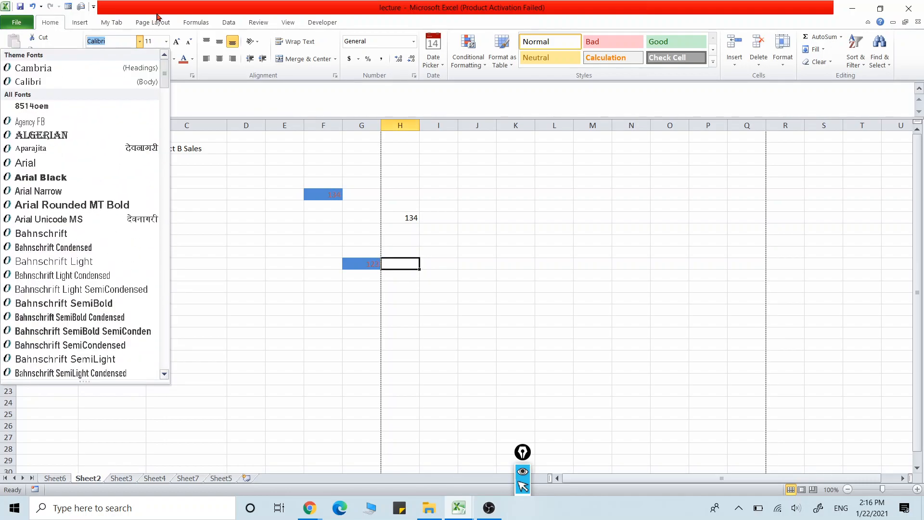
left_click(232, 225)
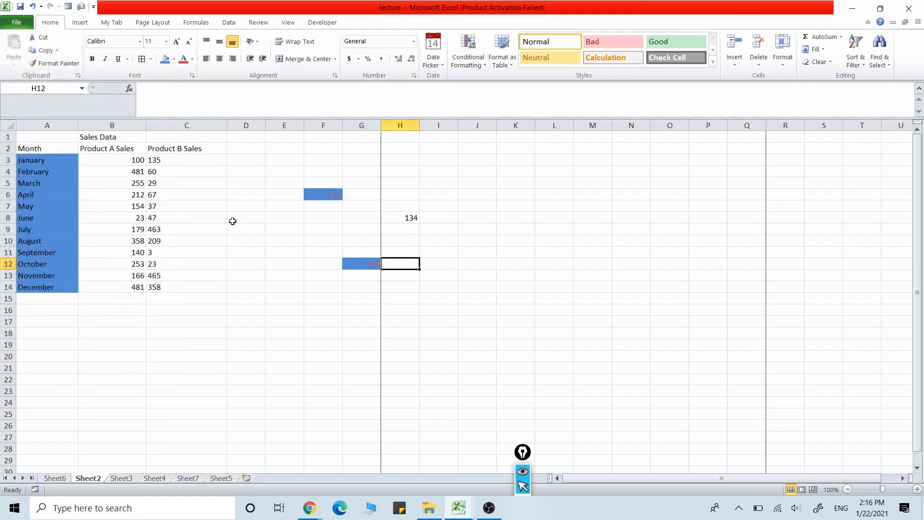
Set the font size of the empty cell H12 to 22.
left_click(166, 41)
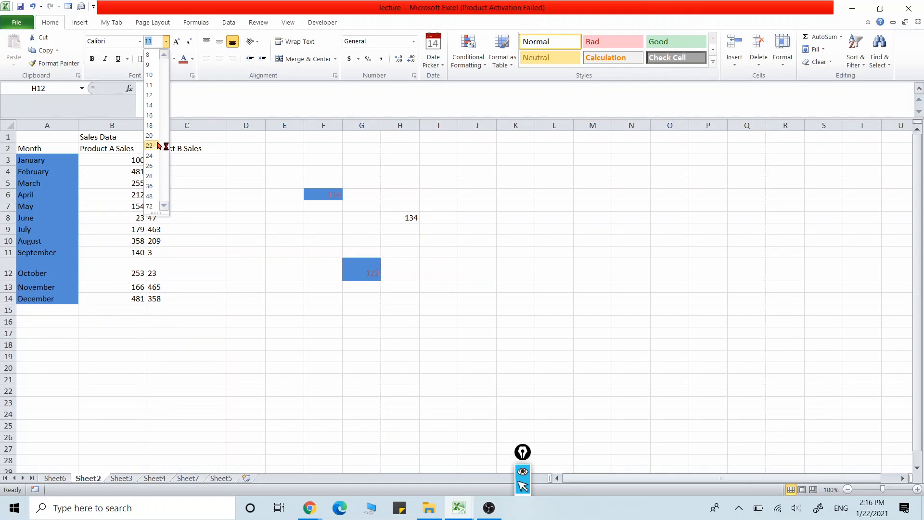
left_click(154, 145)
left_click(310, 280)
Set the font size of cell G12 to 16.
left_click(371, 268)
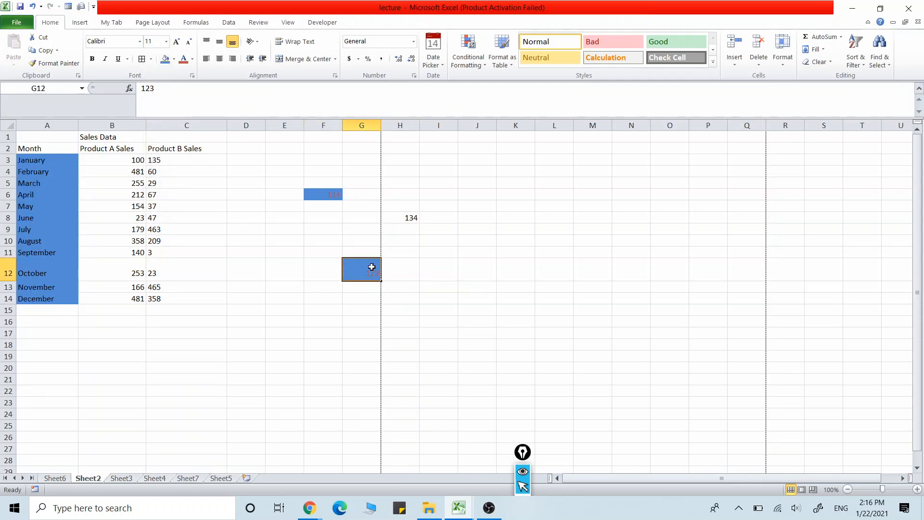
left_click(165, 42)
left_click(152, 115)
Make the number in cell G12 bold and italic with a double underline.
left_click(92, 59)
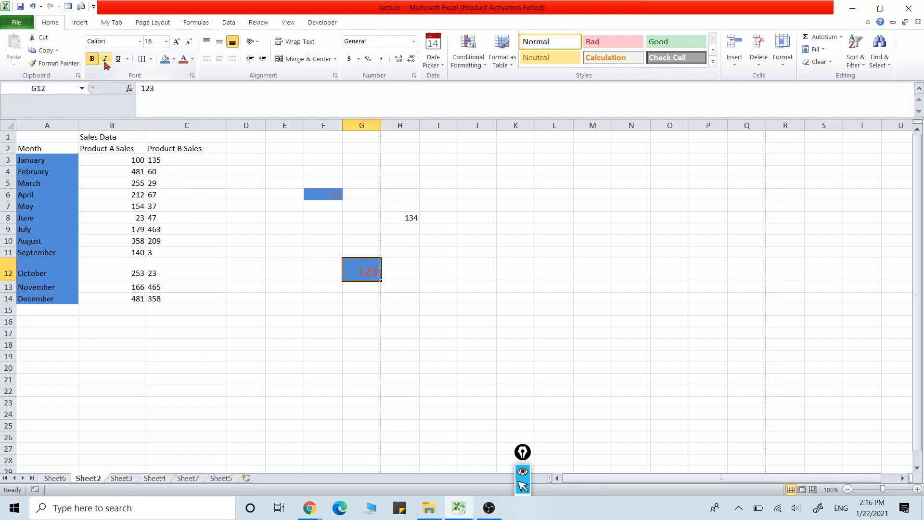
left_click(105, 59)
left_click(118, 60)
left_click(127, 58)
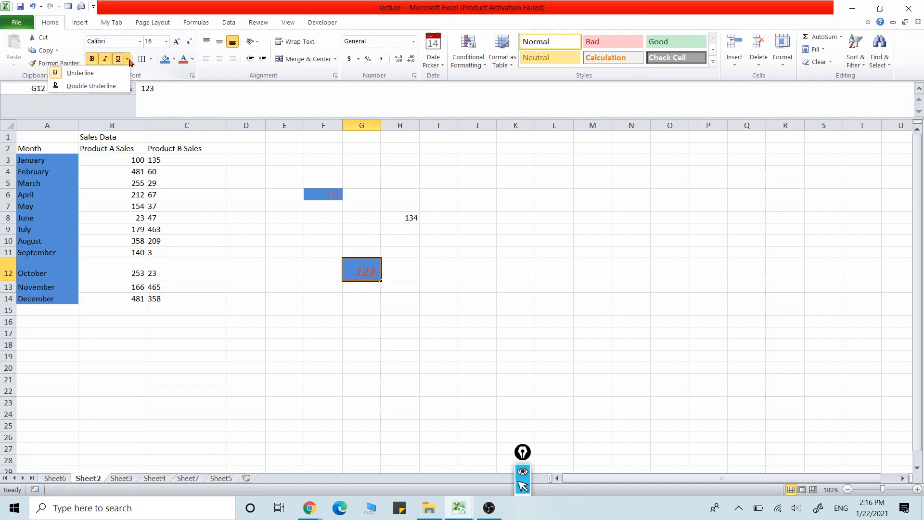
left_click(90, 86)
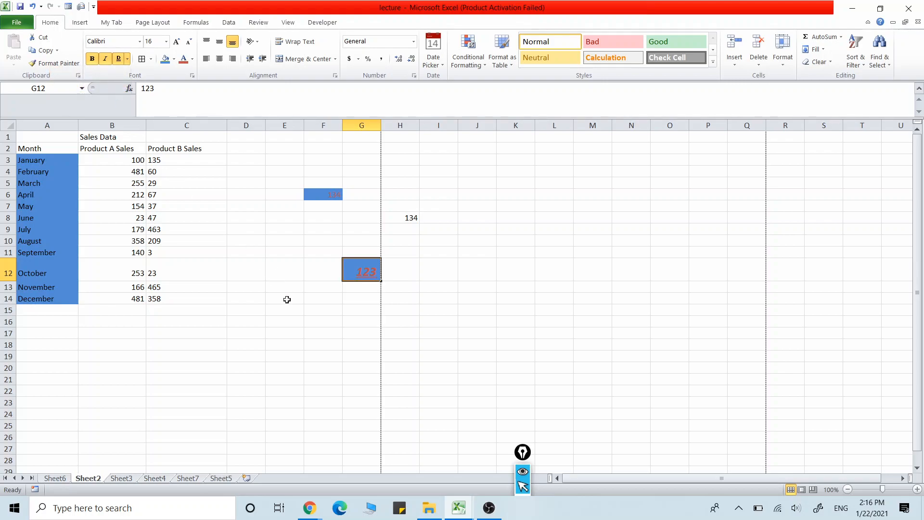
Add a bottom border to the empty range J10:O18.
left_click(254, 260)
left_click_drag(441, 227, 597, 316)
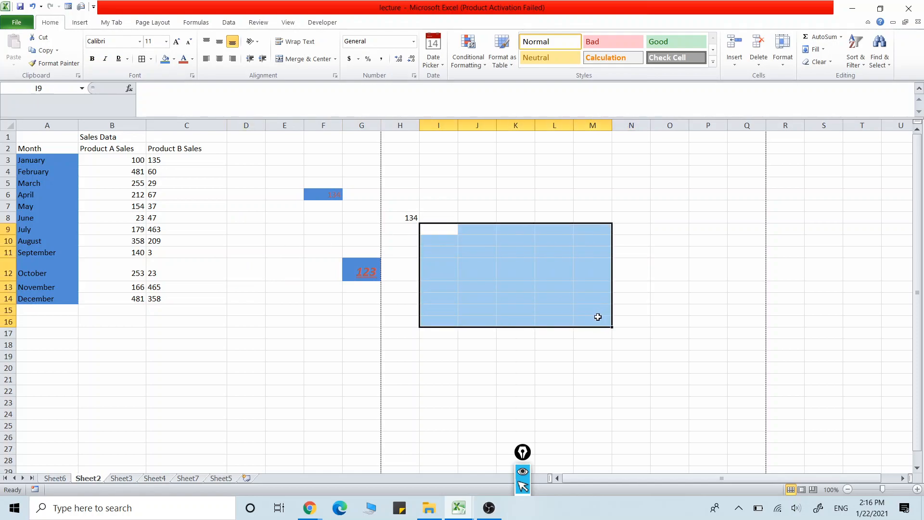
left_click(511, 284)
left_click_drag(470, 238, 684, 349)
left_click(152, 59)
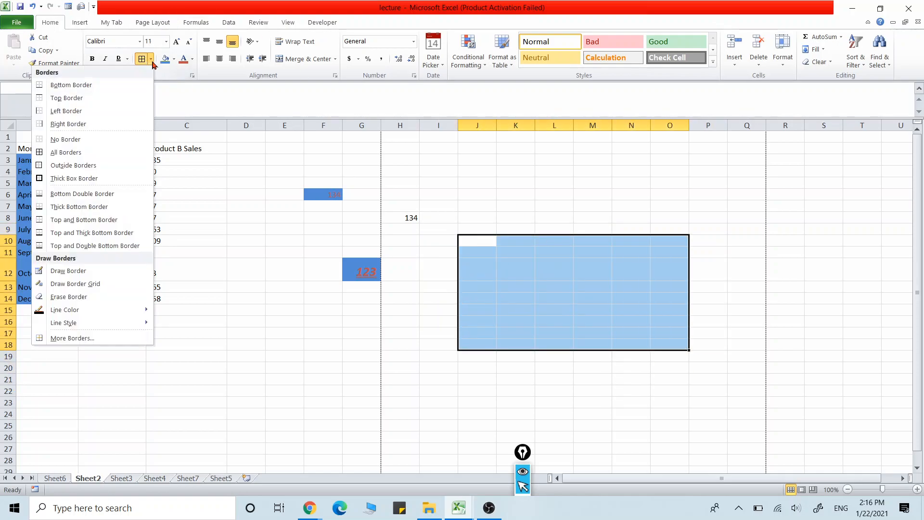
left_click(72, 89)
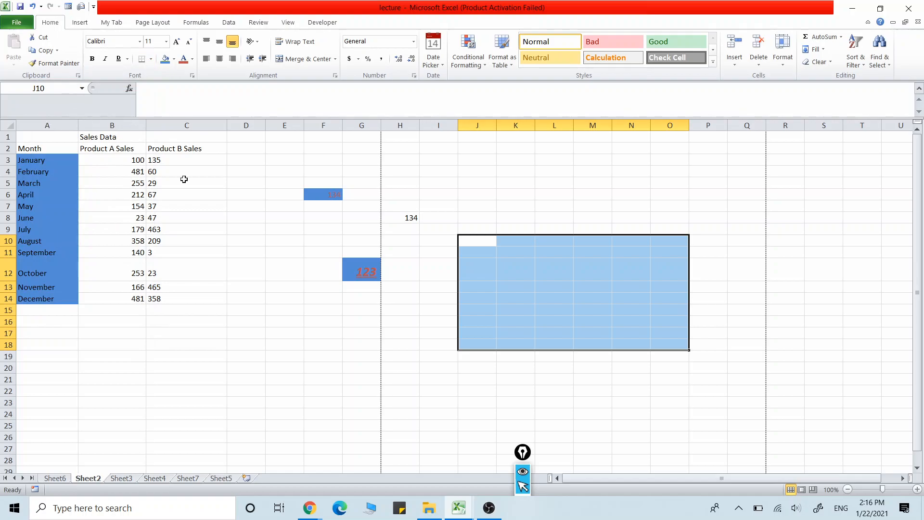
Add a top border to the range J11:O21.
left_click(423, 285)
left_click_drag(481, 255, 680, 375)
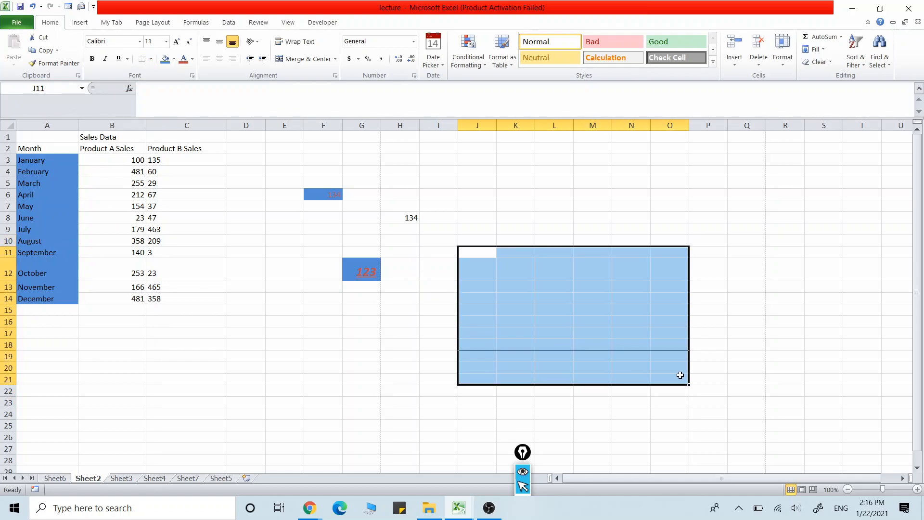
left_click(150, 59)
left_click(89, 97)
Apply all borders to the range J9:O20 to form a full grid.
left_click(436, 310)
left_click_drag(475, 232, 678, 361)
left_click(150, 59)
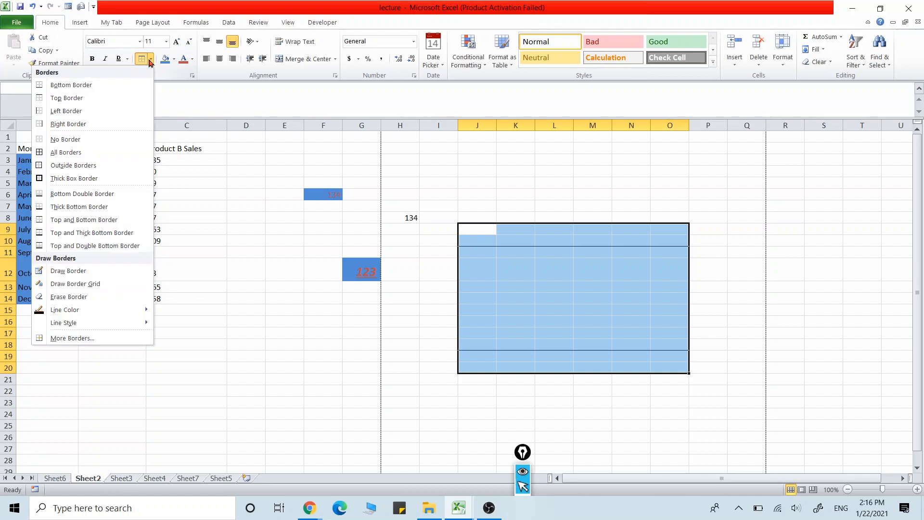
left_click(68, 152)
left_click(597, 350)
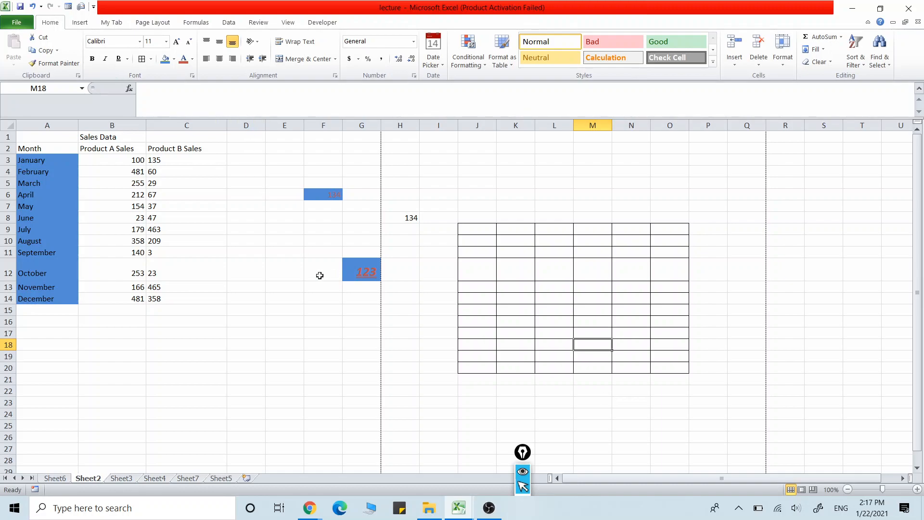
Fill the empty cell E8 with the current blue fill colour.
left_click(174, 61)
left_click(174, 61)
left_click(292, 222)
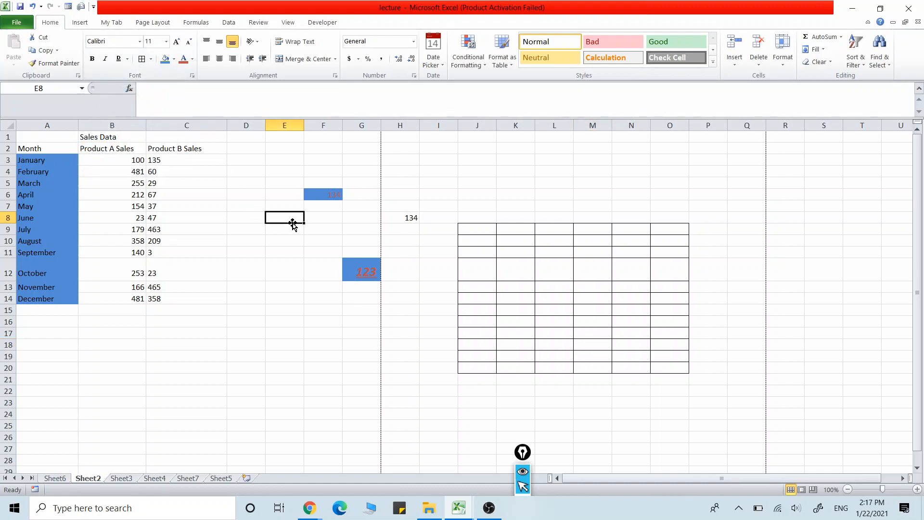
left_click(165, 59)
left_click(300, 286)
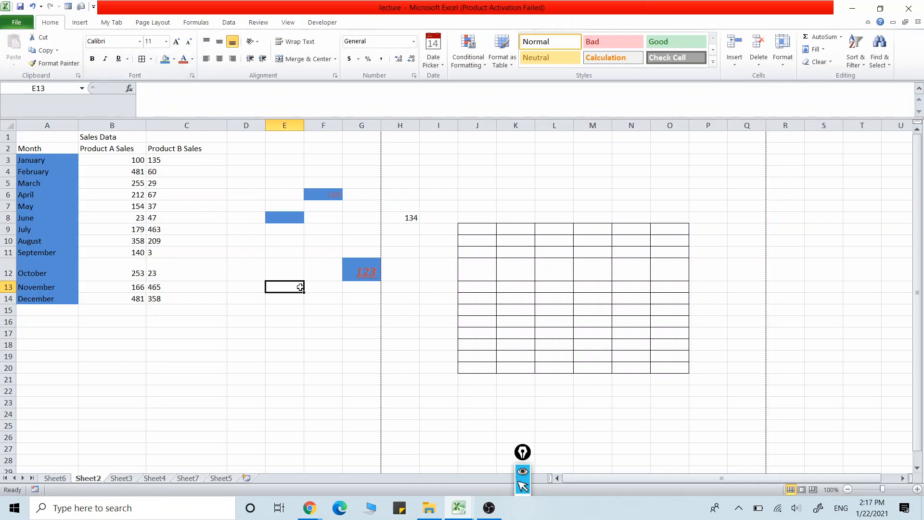
Fill the empty cell E13 with the standard Orange colour.
left_click(173, 60)
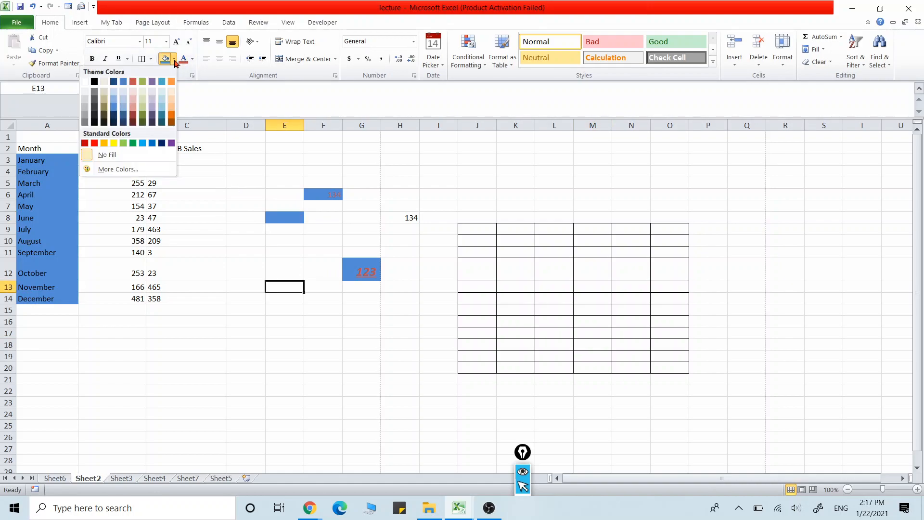
left_click(104, 143)
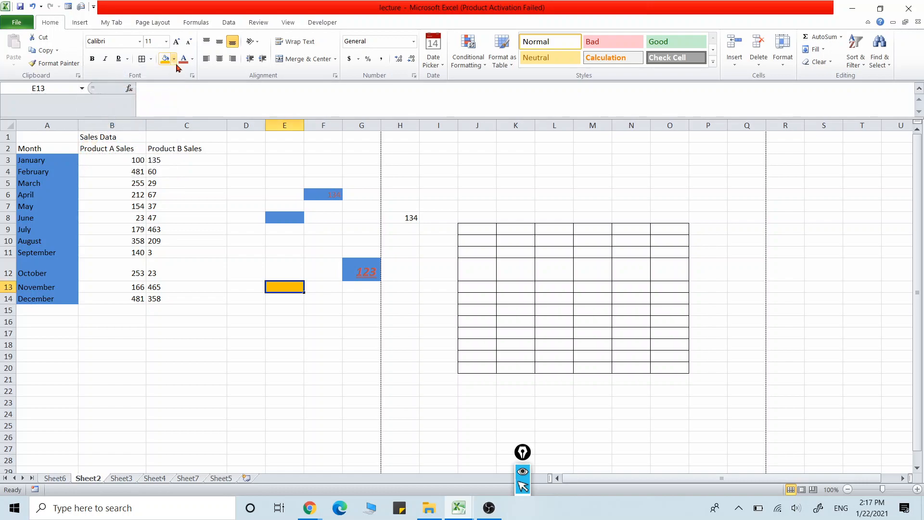
left_click(284, 369)
Apply the current font colour to the orange cell E13 and enter 123 in it.
left_click(290, 290)
left_click(183, 59)
double_click(284, 289)
type("123")
left_click(295, 345)
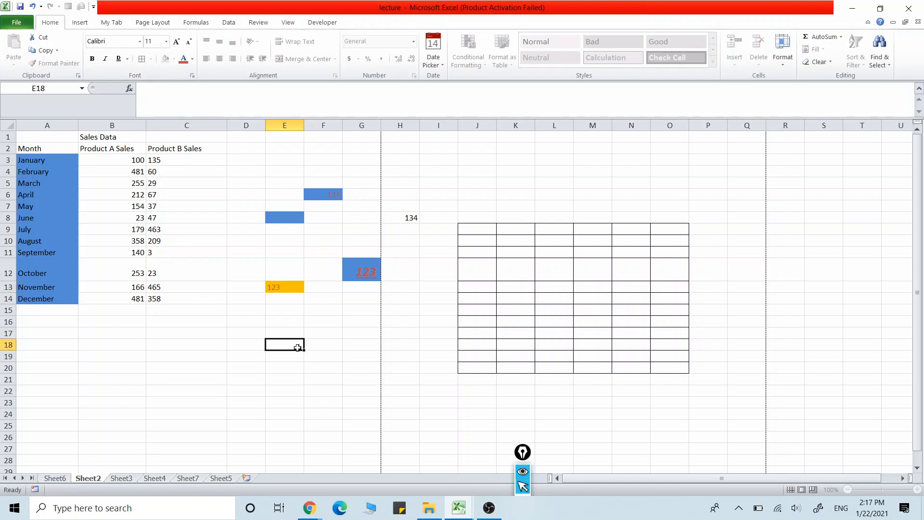
Change the font colour of the number in cell E13 to standard Red.
left_click(290, 288)
left_click(192, 58)
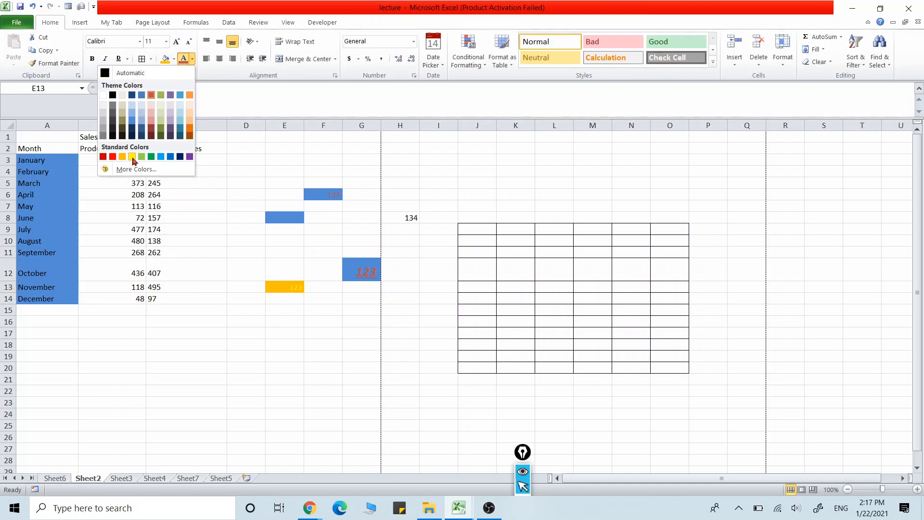
left_click(113, 157)
left_click(386, 367)
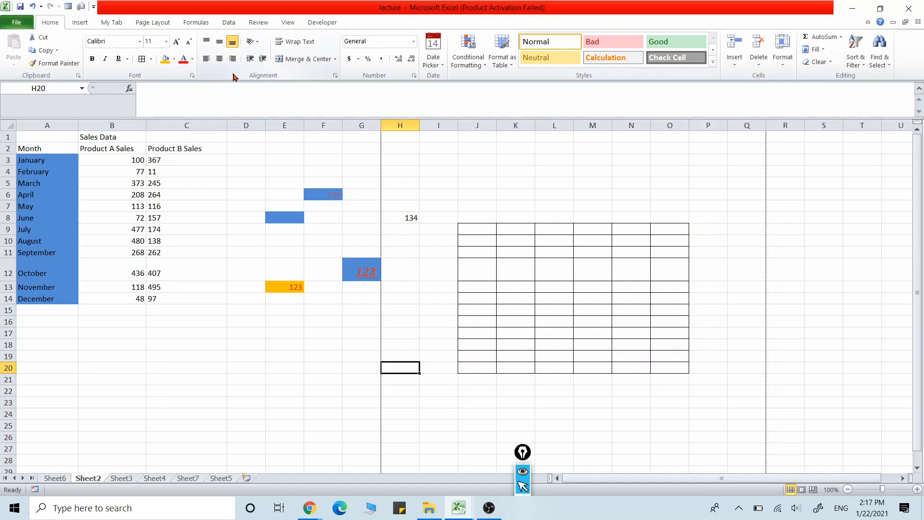
Try left and right alignment on the number in cell G12 and leave it centred horizontally.
left_click(508, 329)
left_click(334, 267)
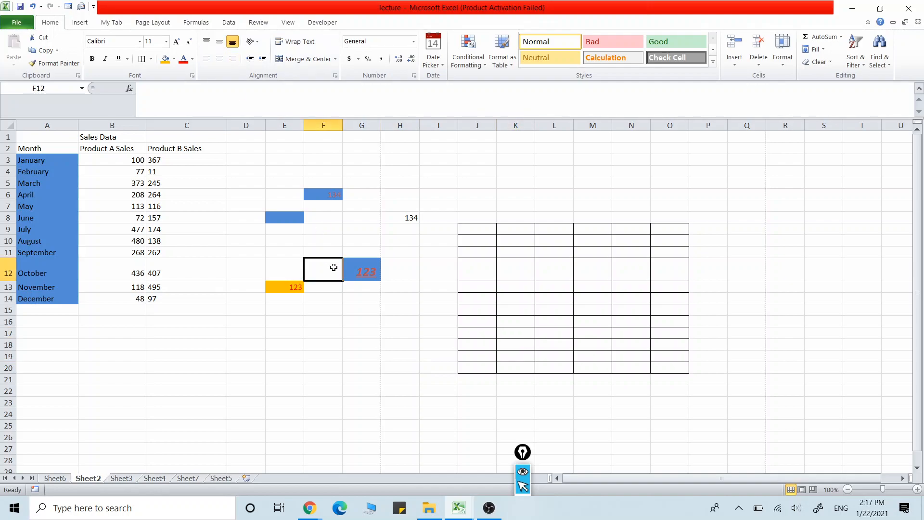
left_click(378, 275)
left_click(206, 59)
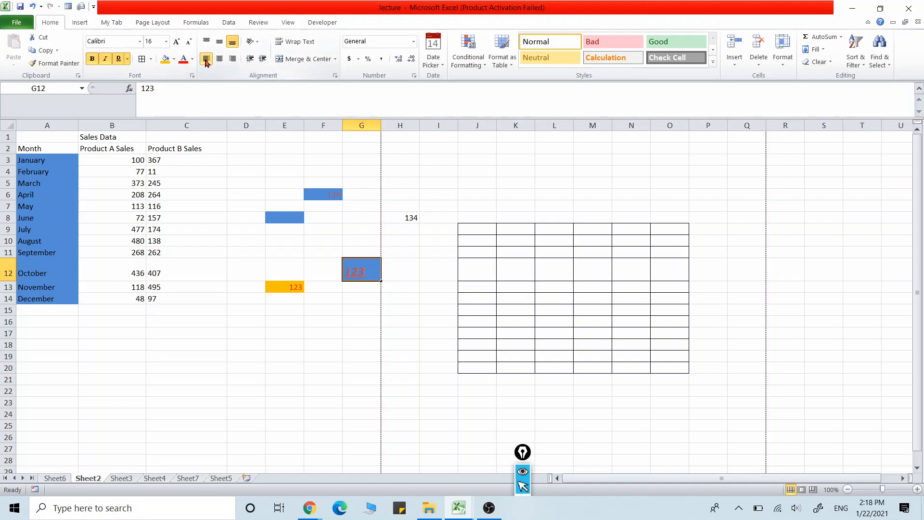
left_click(233, 59)
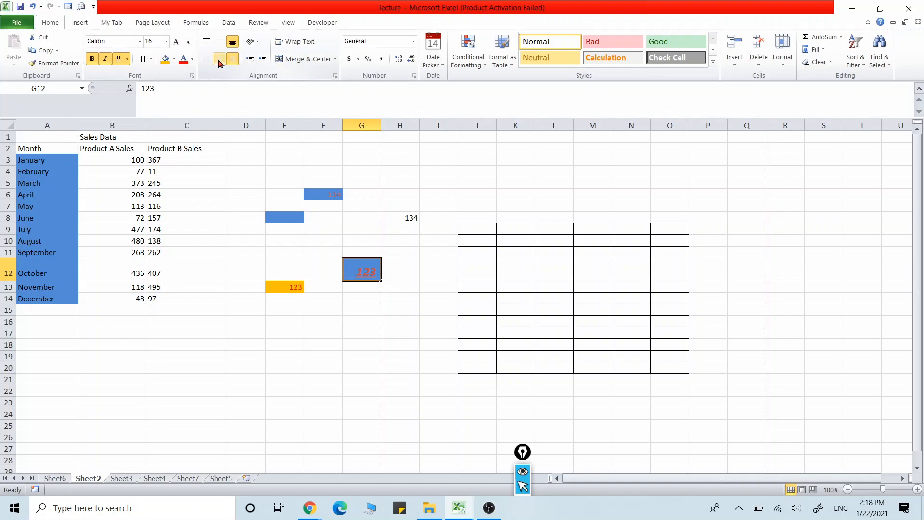
left_click(220, 59)
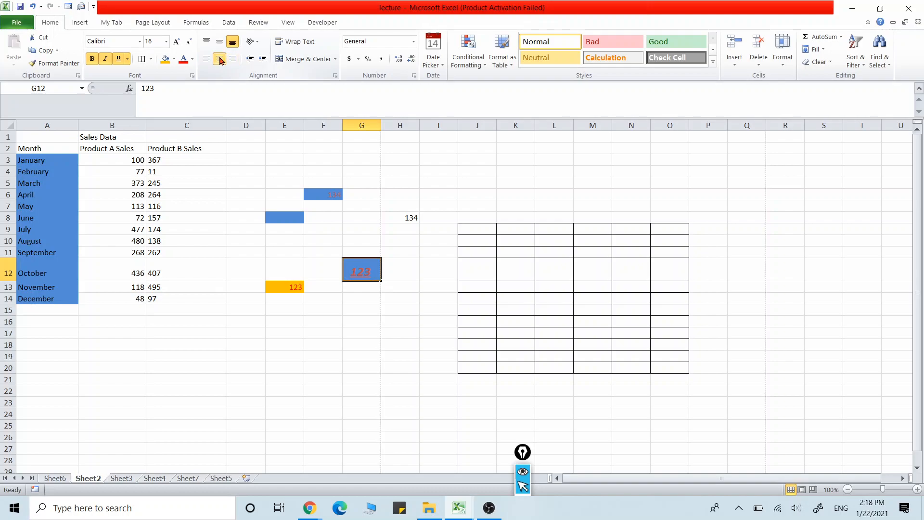
left_click(378, 367)
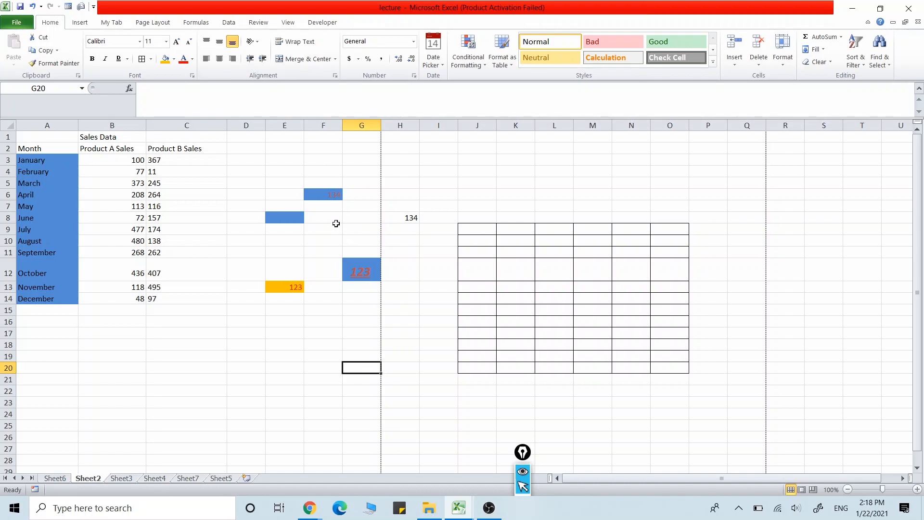
Enter the text Computer Science in cell H6.
key("Page_Up")
key("Right")
double_click(410, 194)
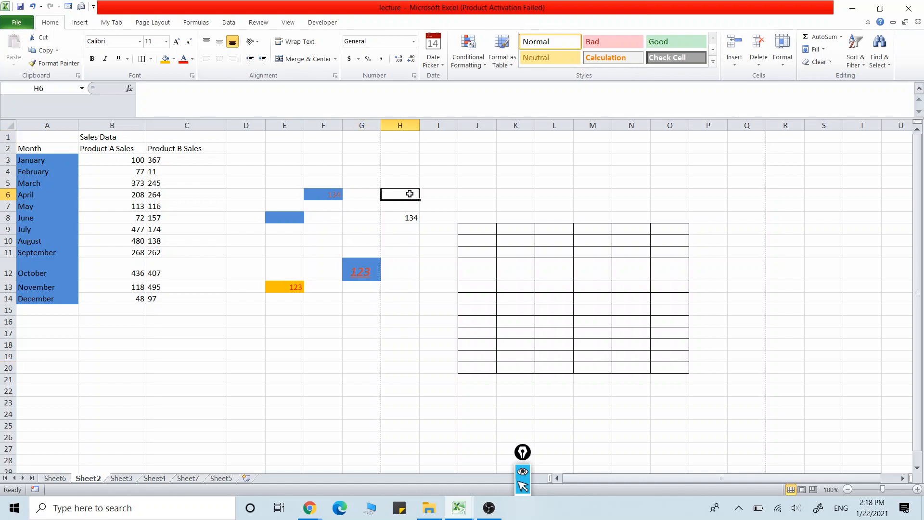
type("Computer Scien")
left_click(413, 215)
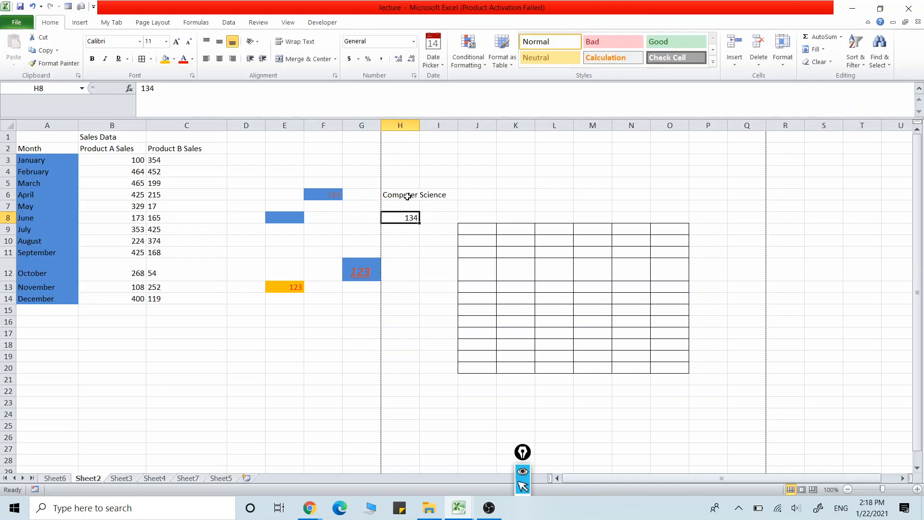
Wrap the Computer Science text within cell H6.
left_click(407, 196)
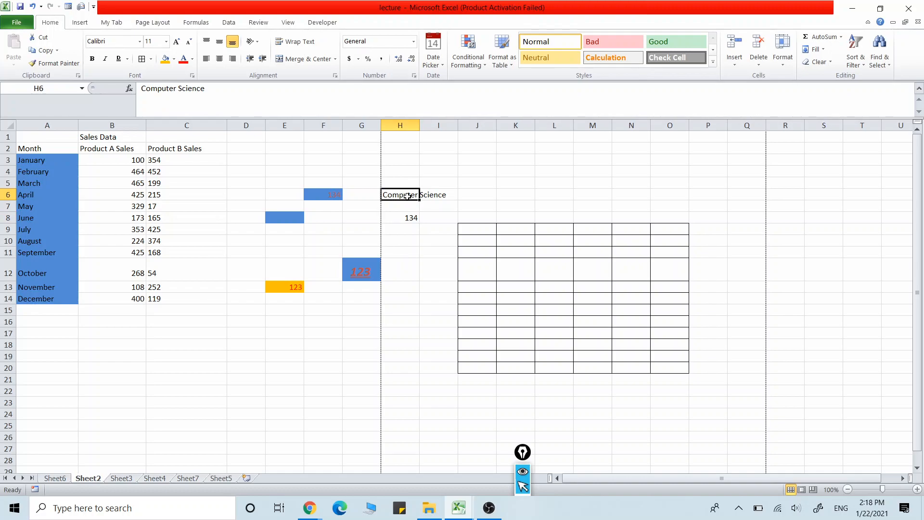
left_click(296, 44)
left_click(444, 267)
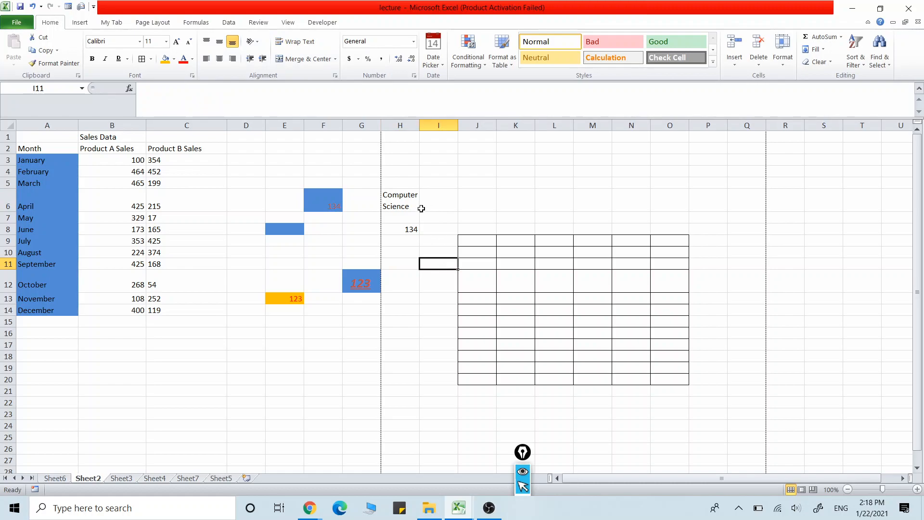
left_click(402, 205)
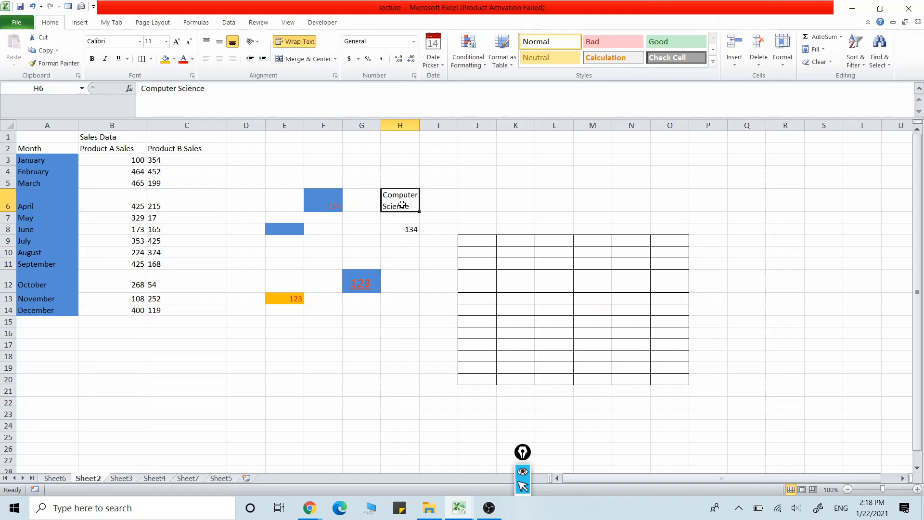
left_click(446, 199)
left_click(407, 261)
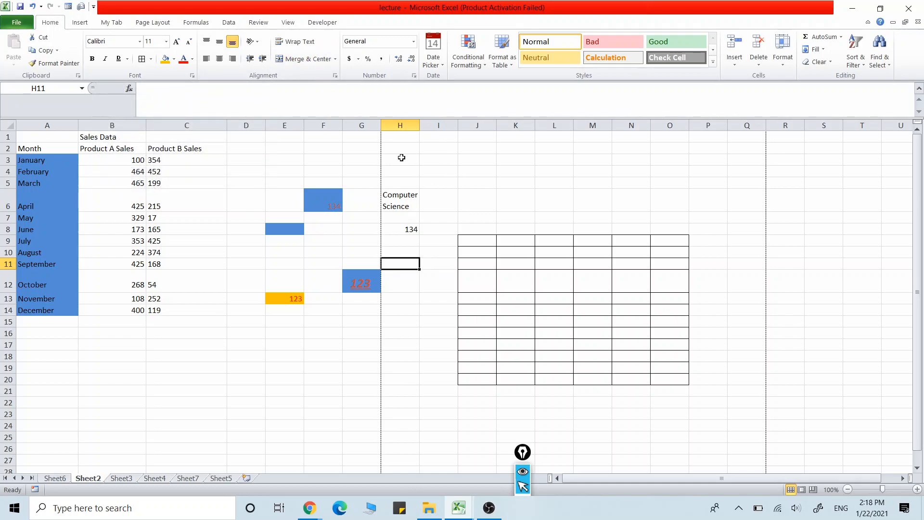
Merge and centre the Computer Science text across cells H6:L6.
left_click_drag(403, 157, 490, 157)
double_click(459, 159)
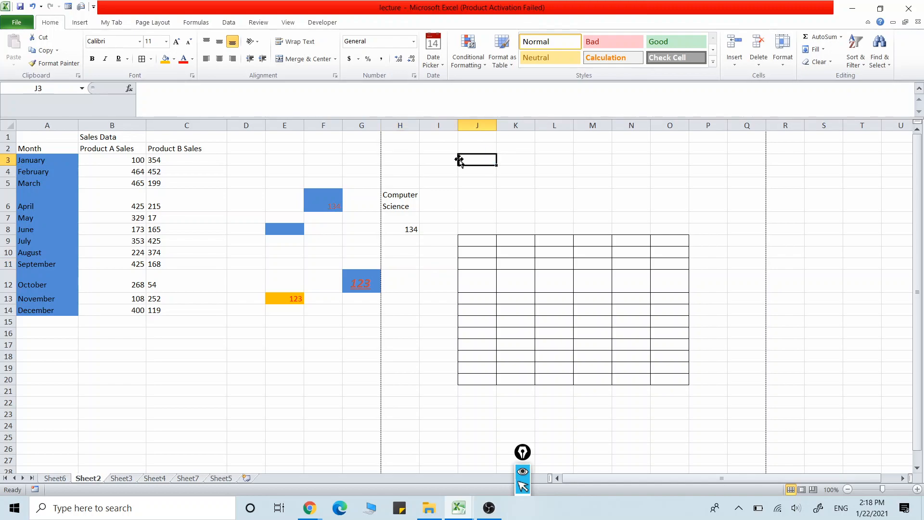
left_click(414, 160)
left_click(414, 207)
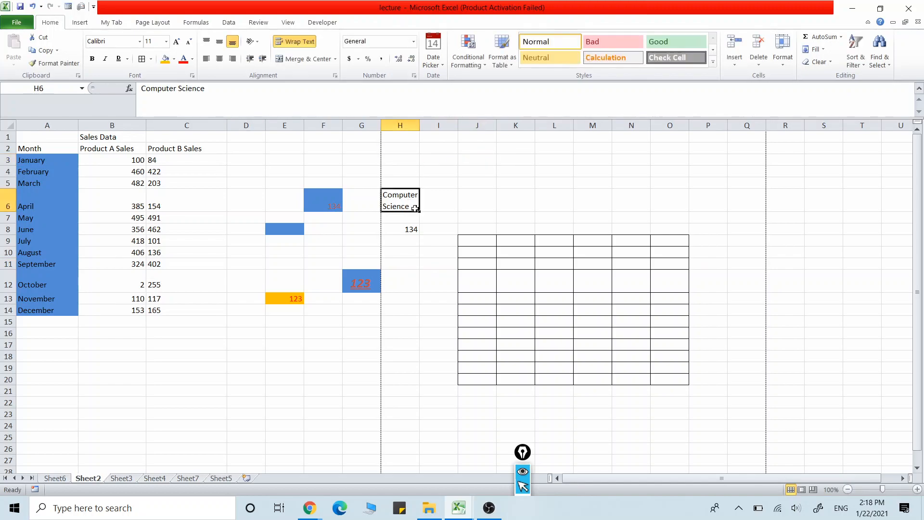
left_click_drag(406, 201, 548, 197)
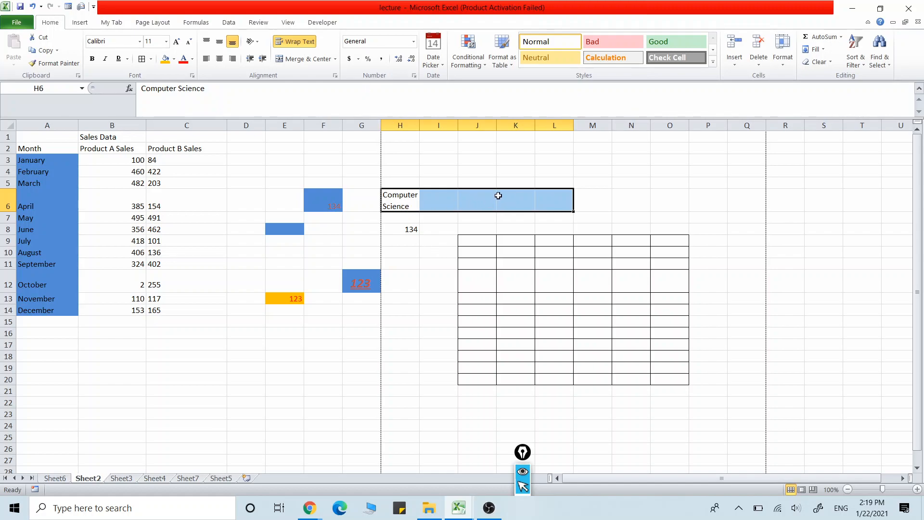
left_click(305, 63)
left_click(390, 308)
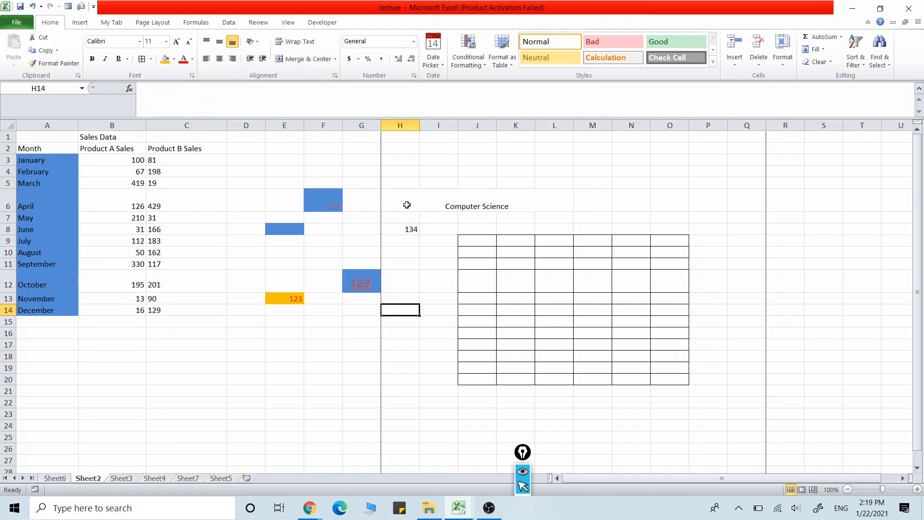
left_click(412, 204)
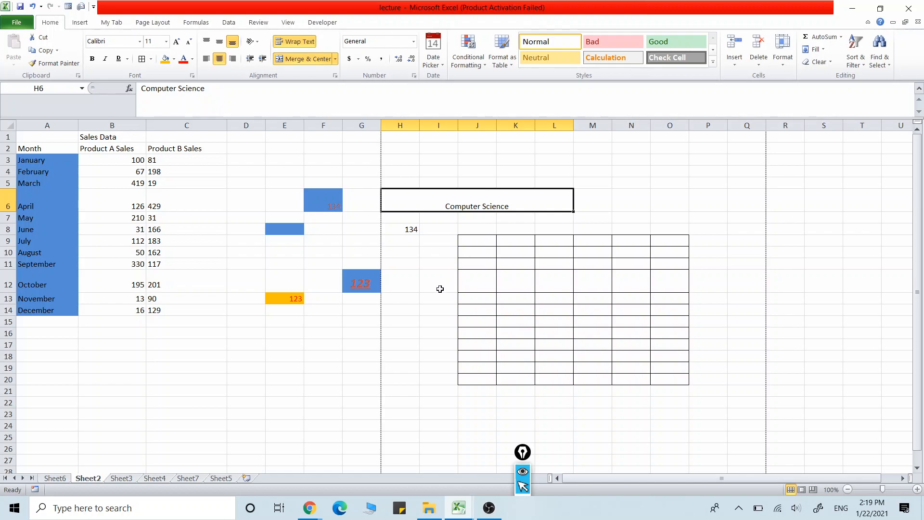
left_click(440, 289)
left_click(513, 200)
Look through the number formats available for the empty cell I12.
left_click(438, 288)
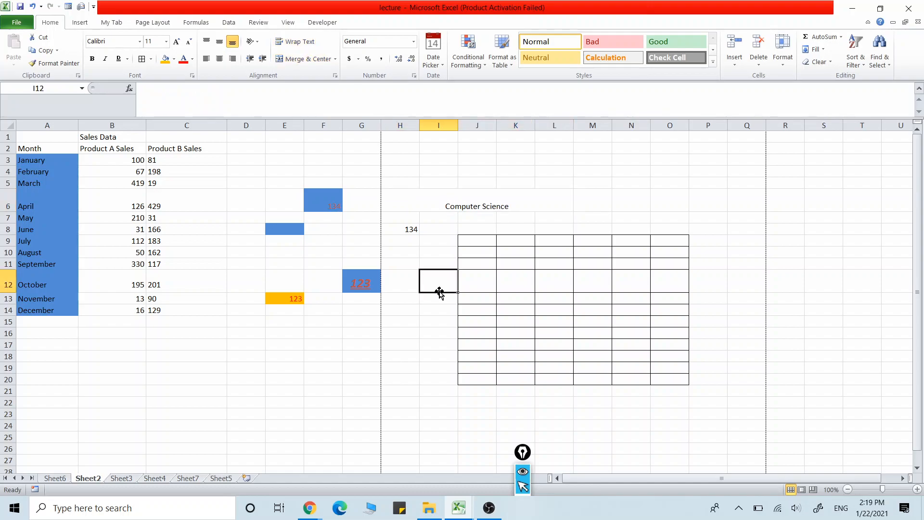
left_click(413, 43)
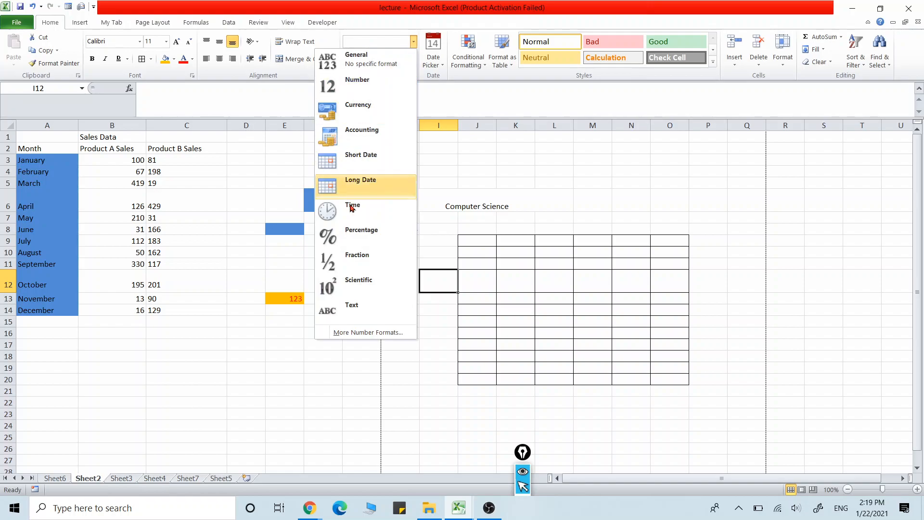
left_click(520, 214)
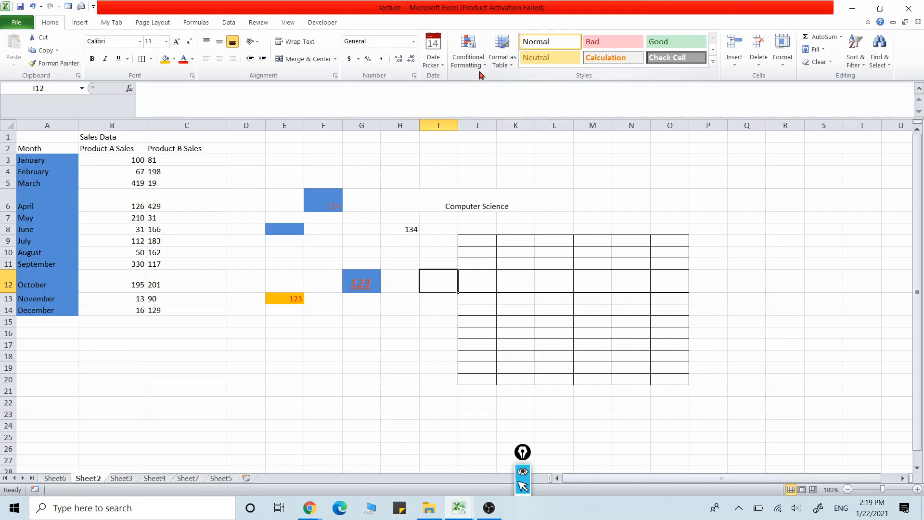
Apply the Bad cell style to the empty cell I12.
left_click(707, 63)
left_click(713, 62)
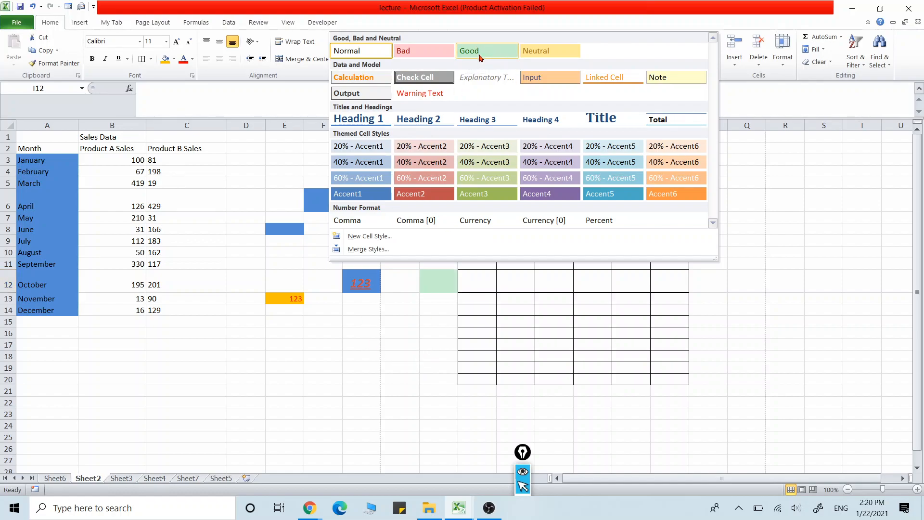
left_click(422, 54)
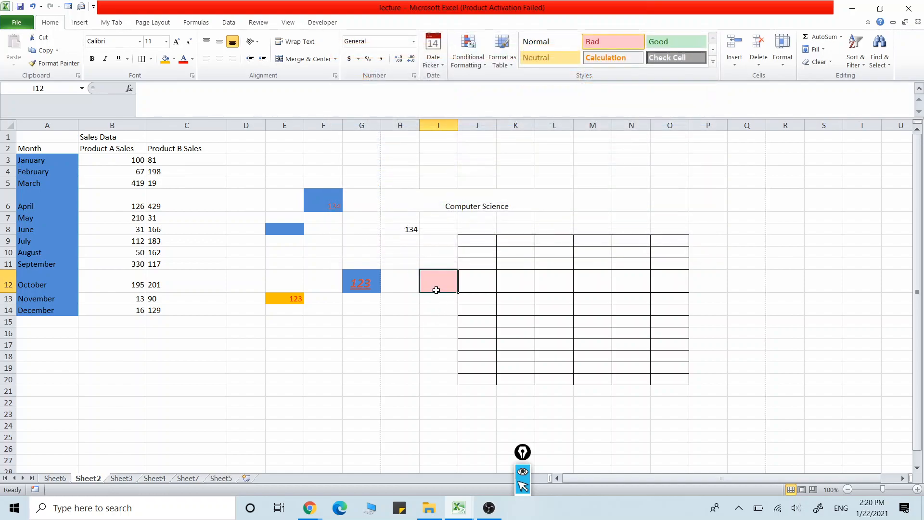
Enter the text ghij in the Bad-styled cell I12.
double_click(435, 279)
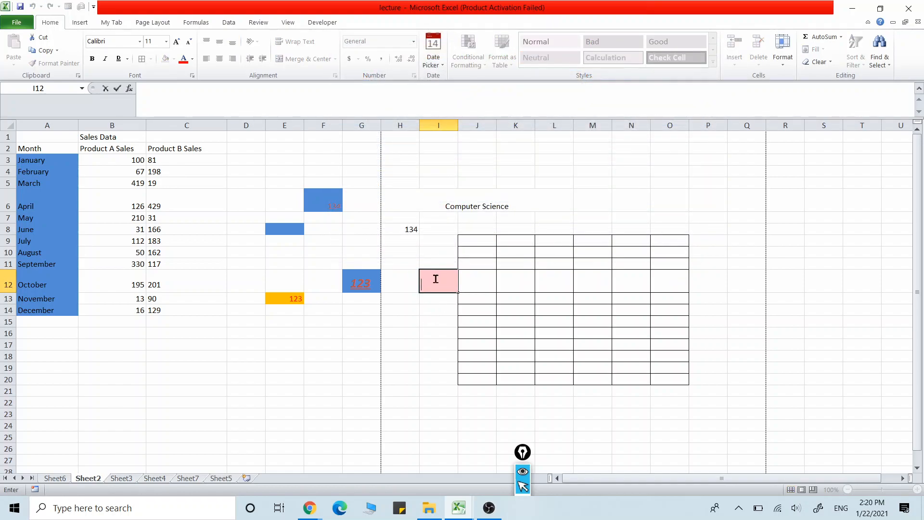
type("ghij")
left_click(446, 345)
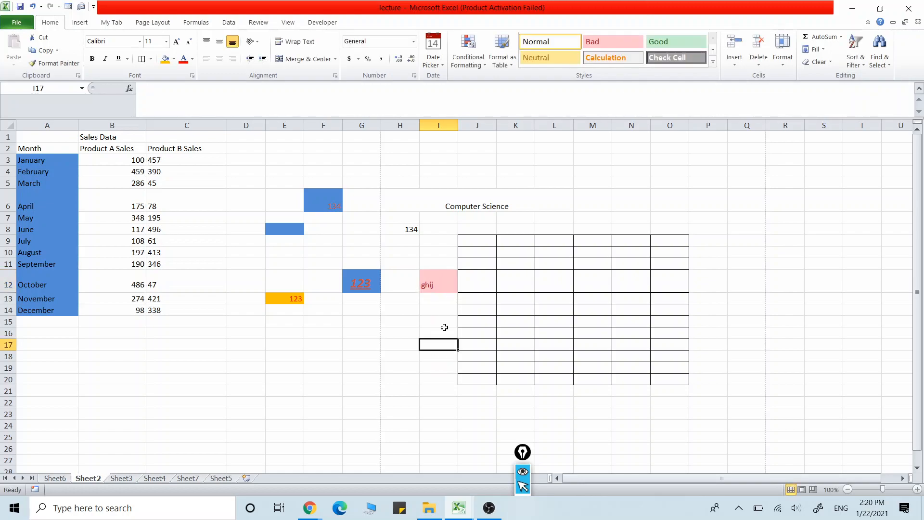
left_click(441, 289)
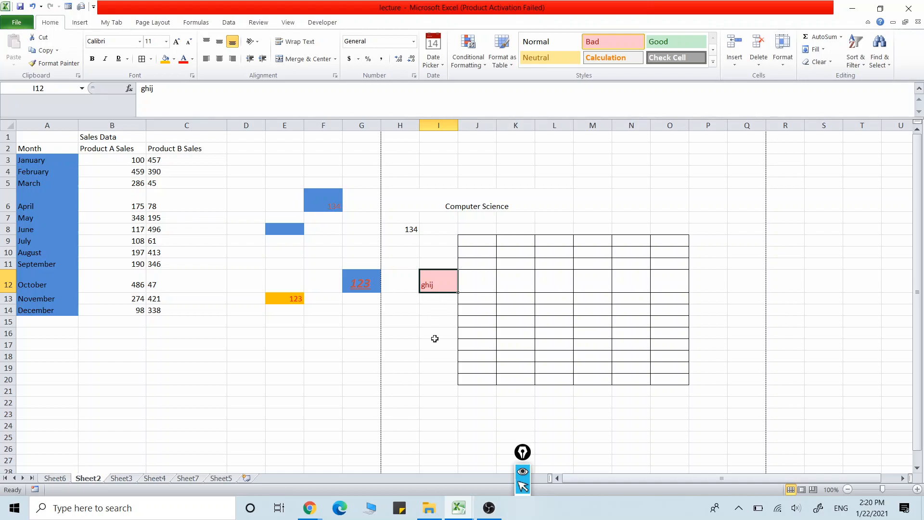
left_click(441, 307)
left_click(441, 284)
Start a new custom cell style from the empty cell I15 and name it mystyle.
left_click(437, 319)
left_click(704, 58)
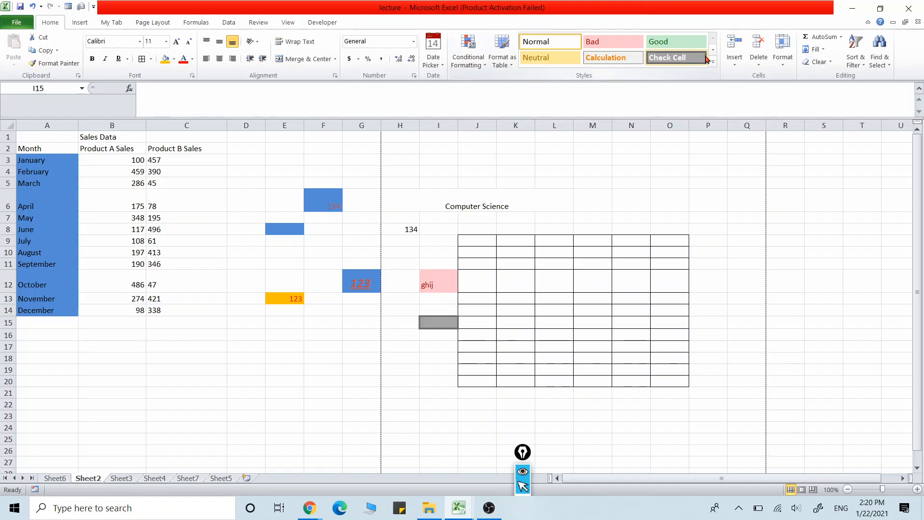
left_click(713, 62)
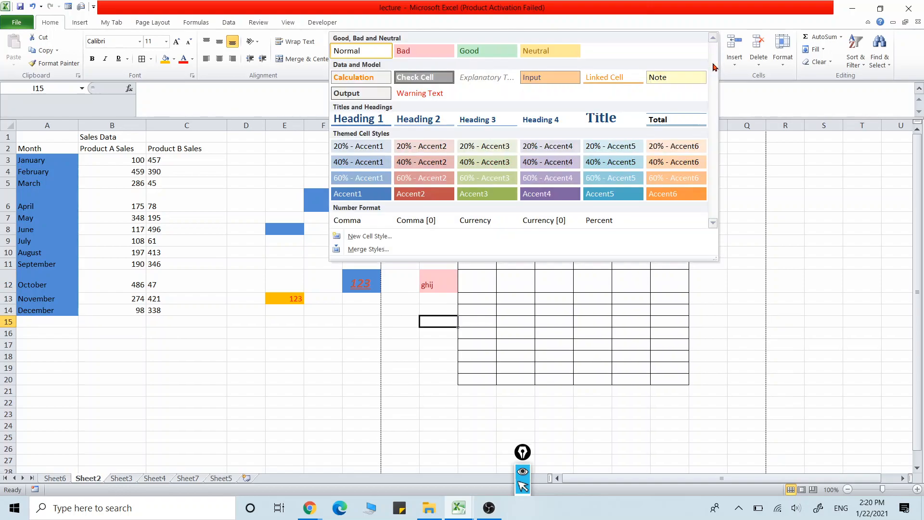
left_click(372, 236)
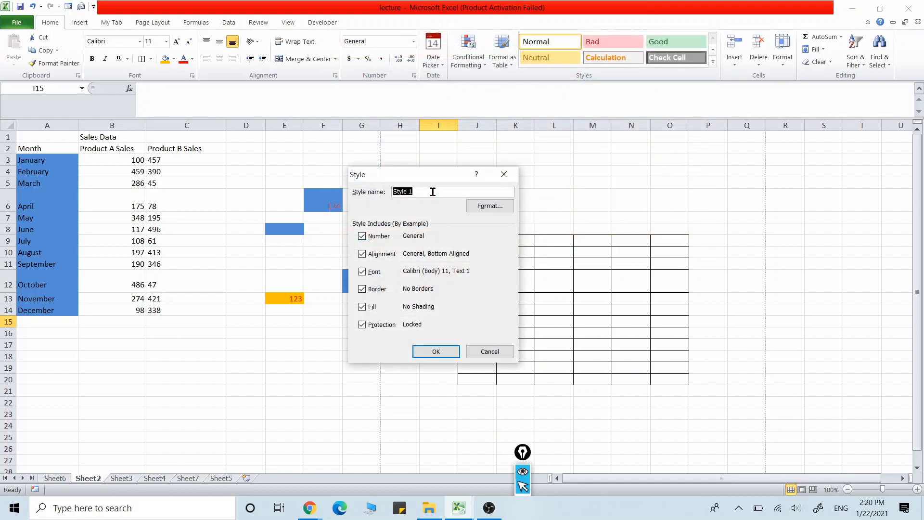
key("BackSpace")
type("my")
Set the new style's text alignment to Center vertically and Left (Indent) horizontally.
left_click(500, 207)
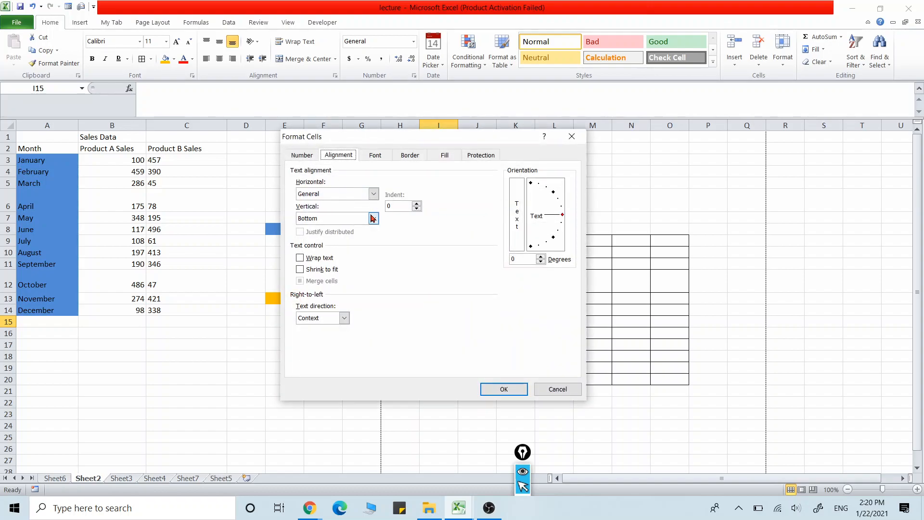
left_click(373, 218)
left_click(317, 237)
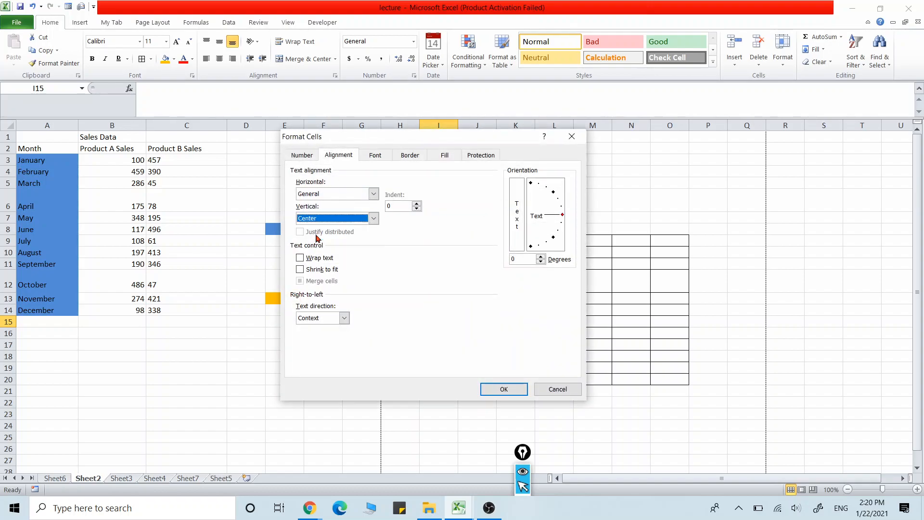
left_click(374, 194)
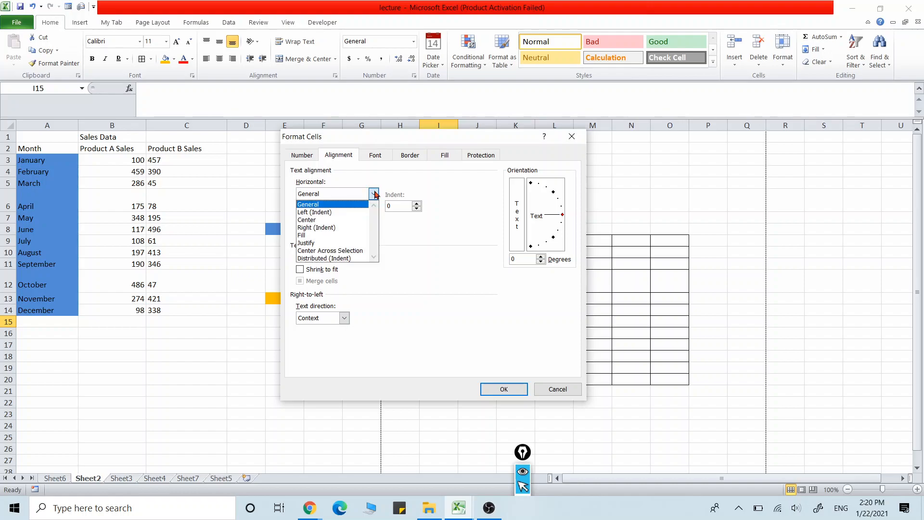
left_click(336, 213)
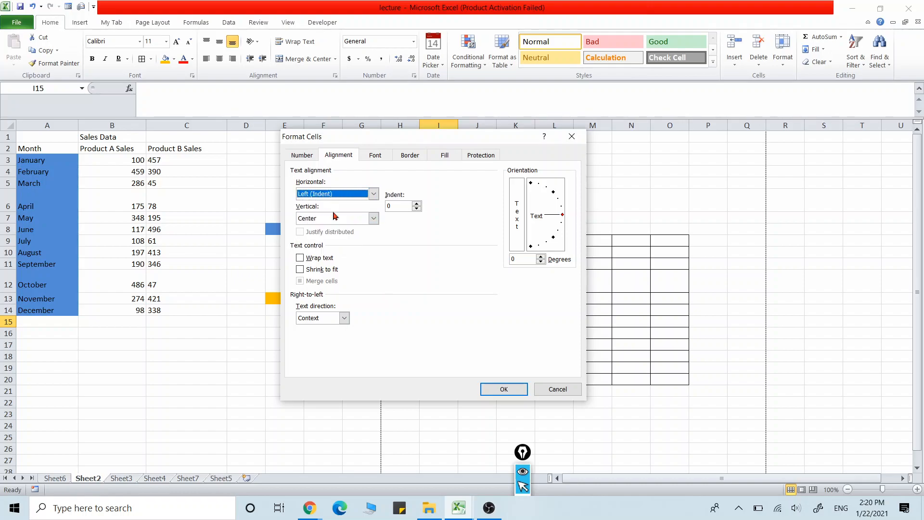
Set the new style's font to Agency FB at size 22.
left_click(384, 153)
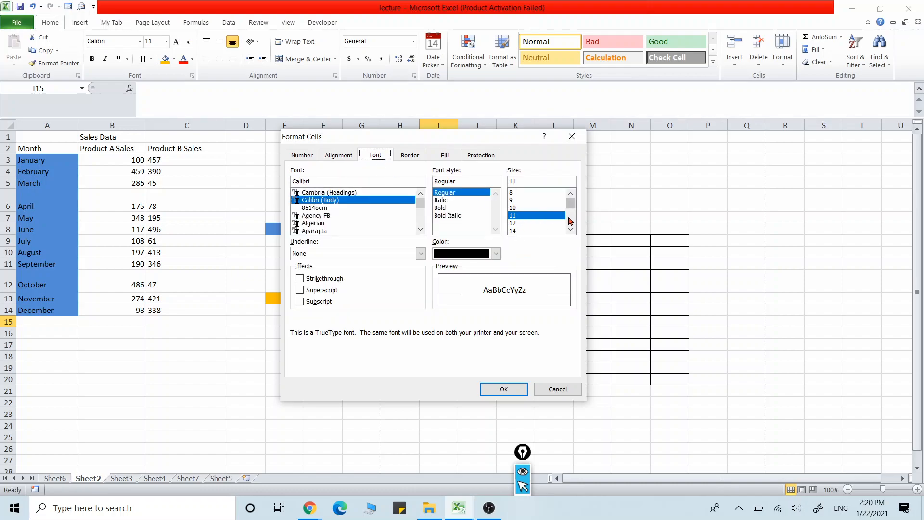
left_click(571, 229)
left_click(570, 230)
left_click(570, 229)
left_click(570, 230)
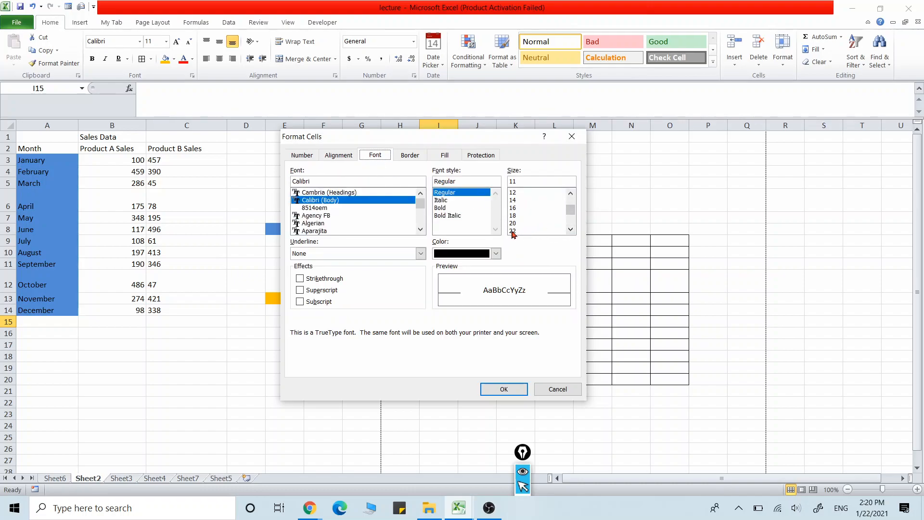
left_click(513, 231)
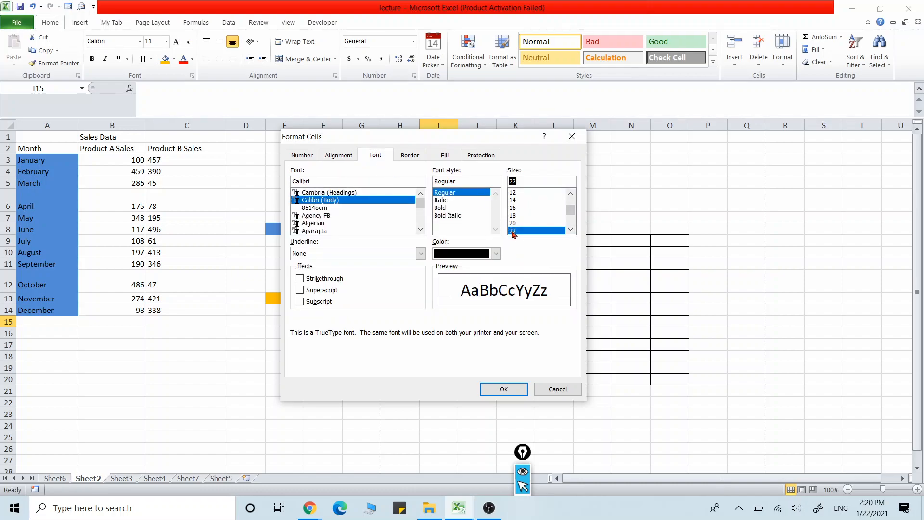
left_click(321, 216)
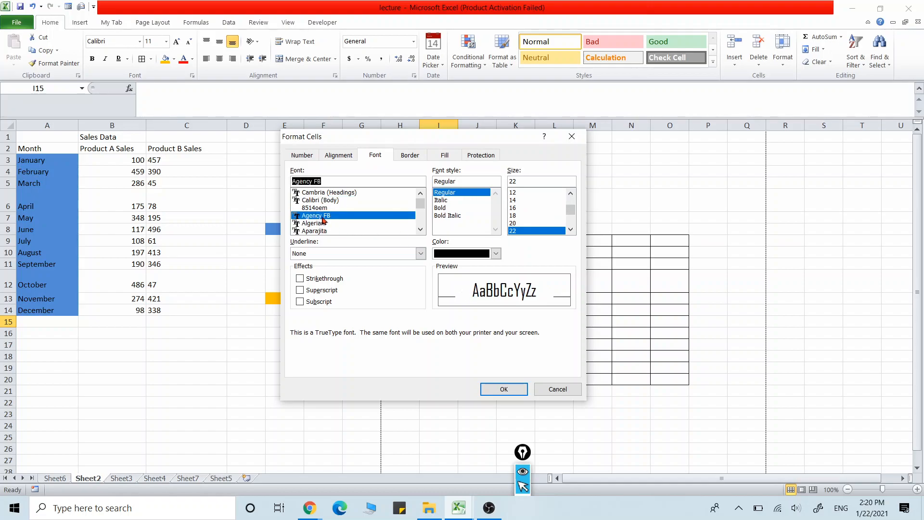
Give the new style a dark blue background fill from the theme colours.
left_click(443, 159)
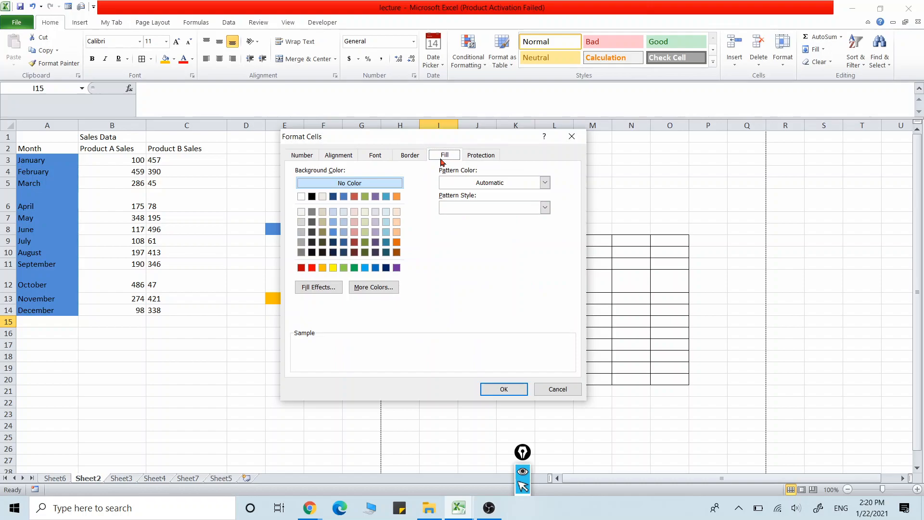
left_click(356, 197)
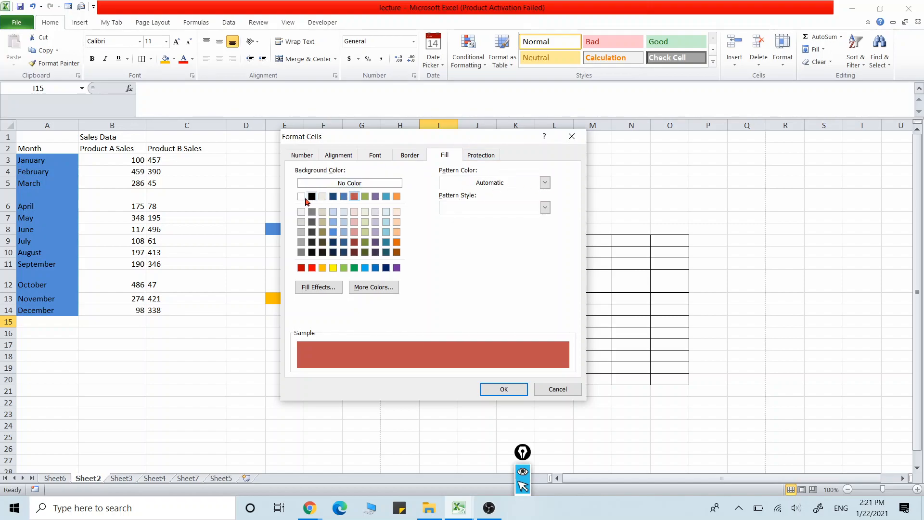
left_click(333, 197)
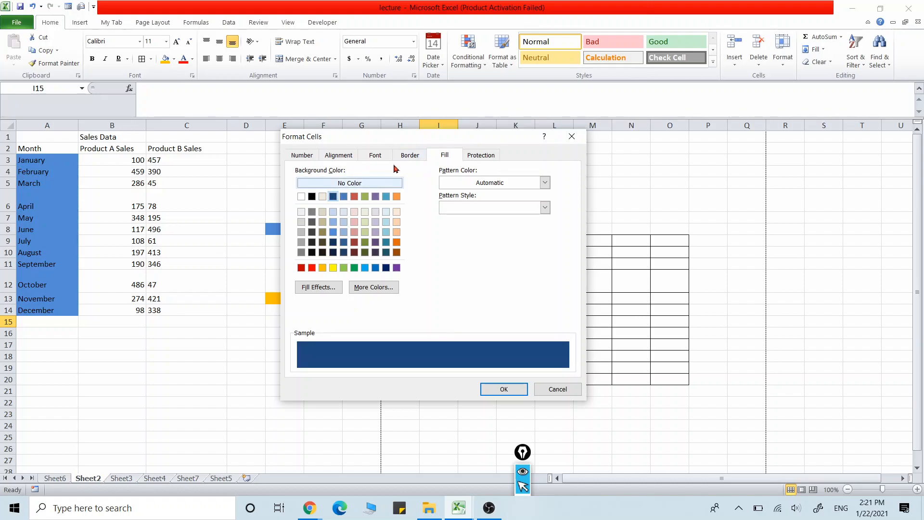
Set the new style's font colour to standard red and save the style.
left_click(375, 157)
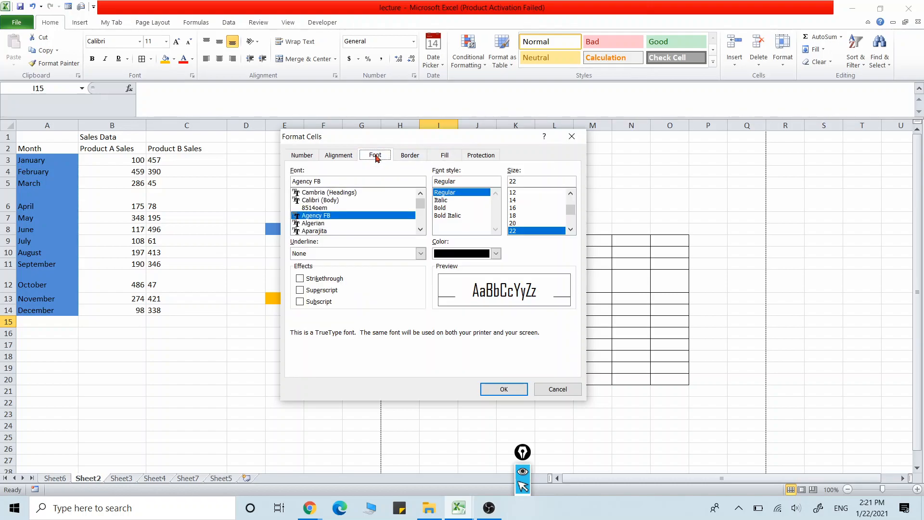
left_click(496, 253)
left_click(418, 350)
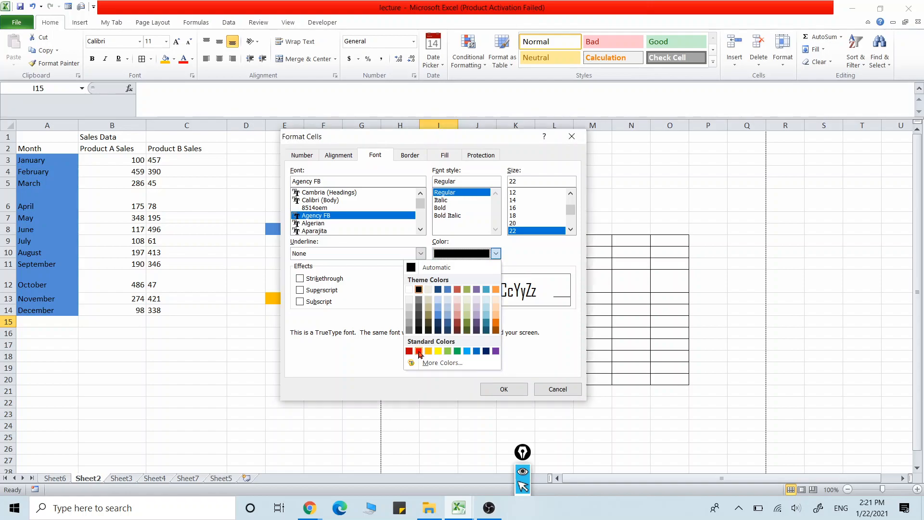
left_click(500, 390)
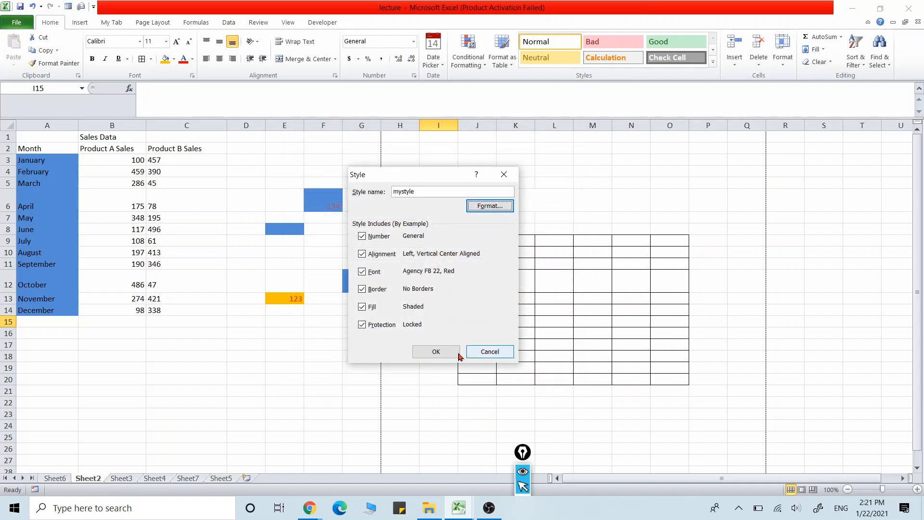
left_click(438, 351)
Apply the mystyle cell style to cell L3 and enter the text hello in it.
left_click(561, 156)
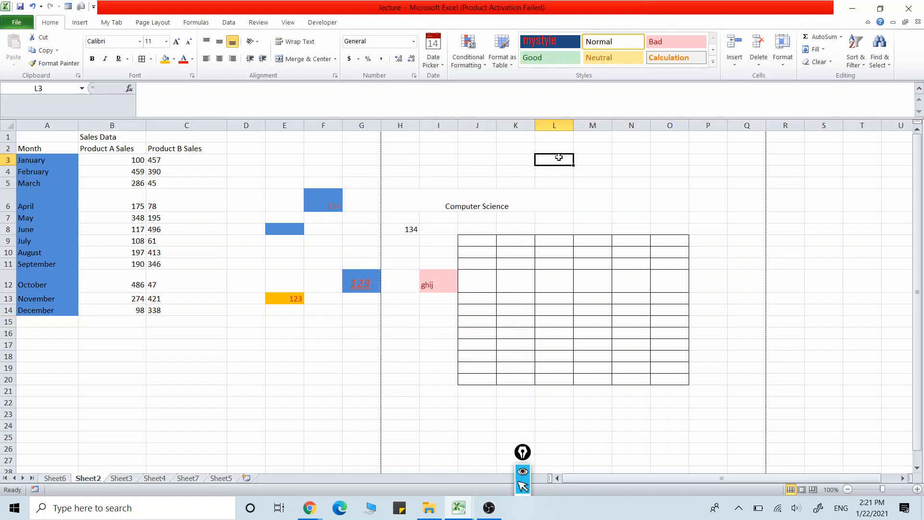
left_click(550, 41)
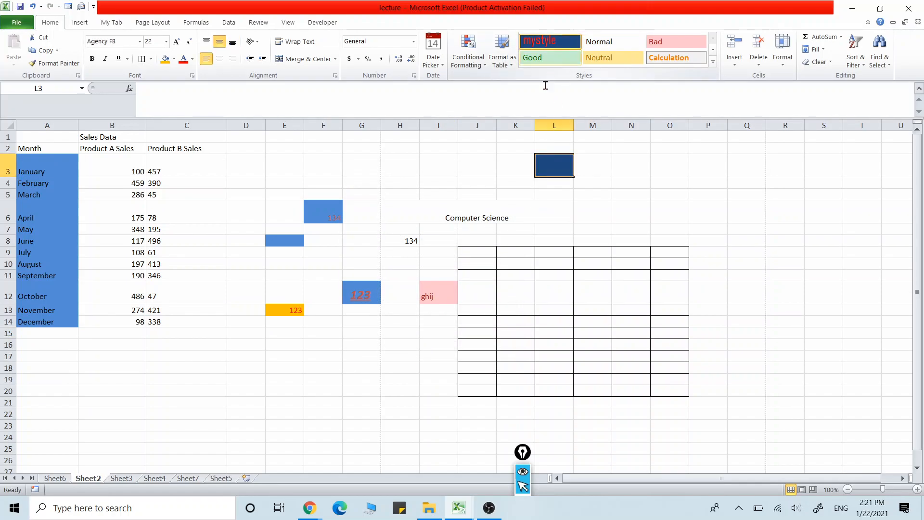
double_click(566, 167)
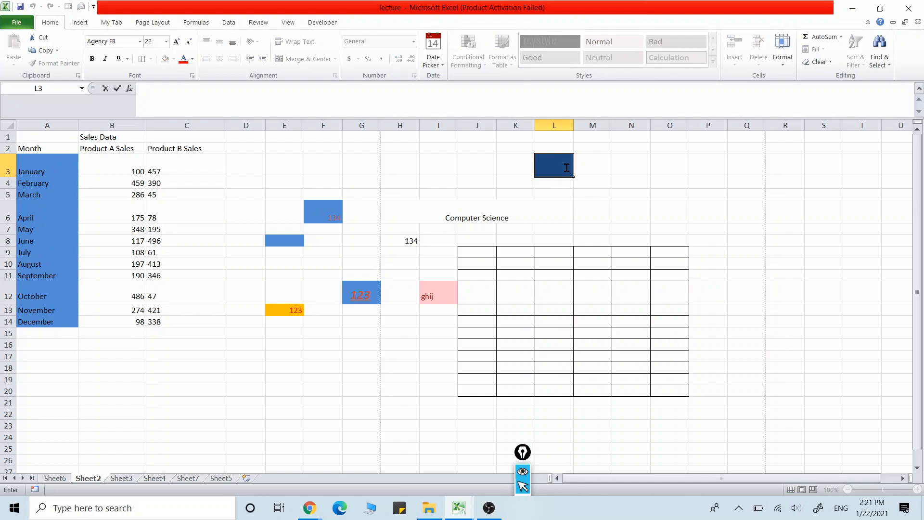
type("hello")
left_click(546, 196)
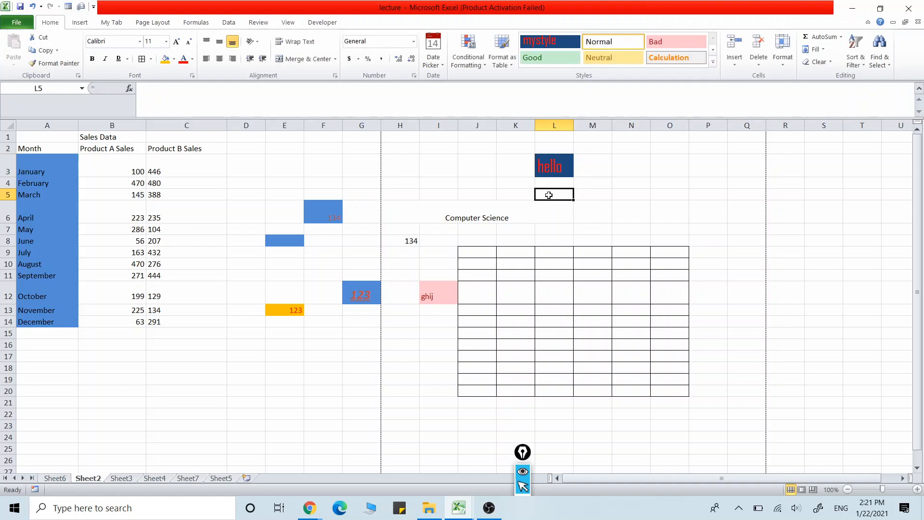
left_click(561, 174)
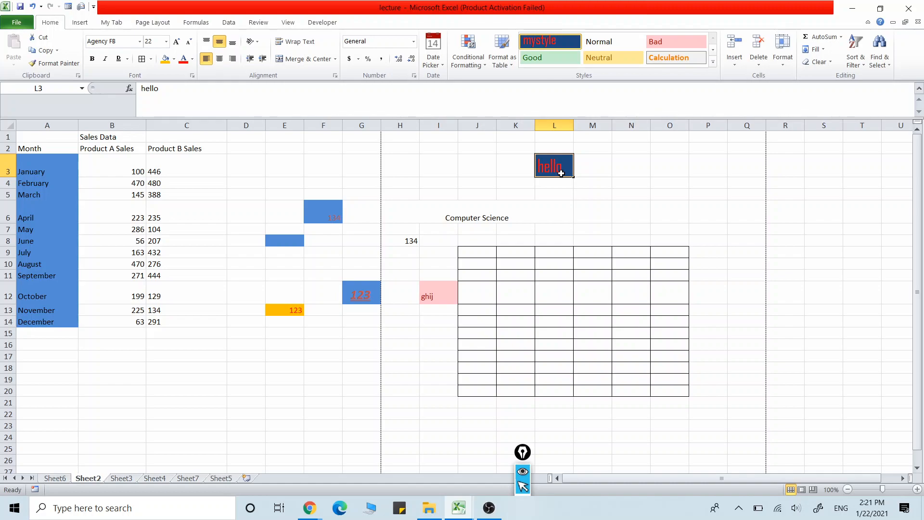
left_click(579, 264)
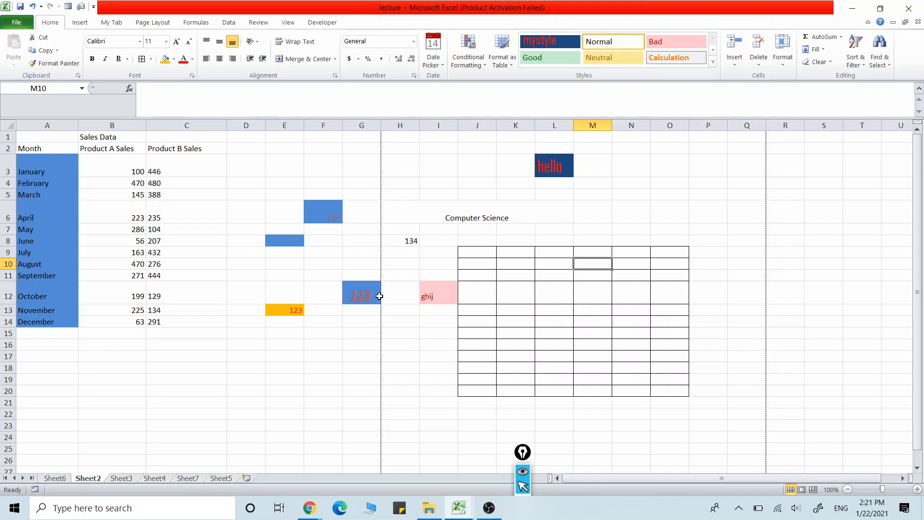
Review the number, alignment, font, border and fill options in Format Cells for the empty cell B17 without changing anything.
left_click(110, 357)
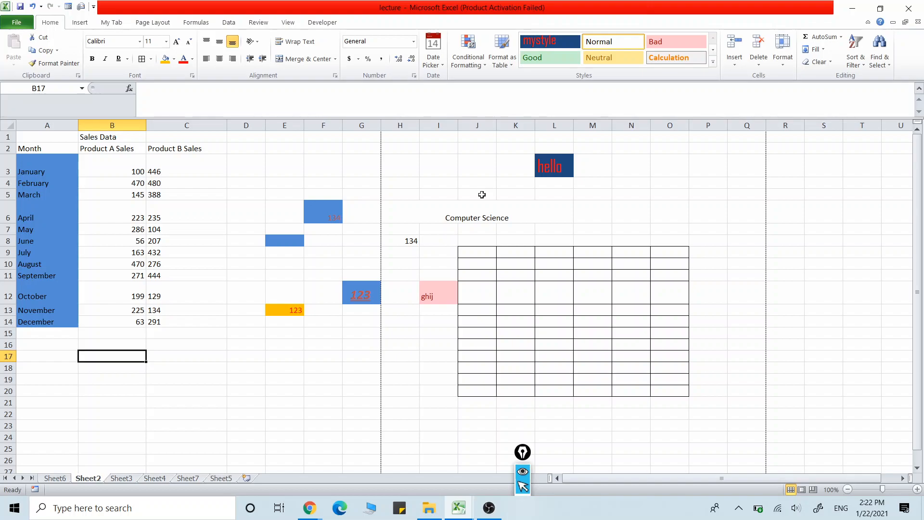
key("ctrl+shift+f")
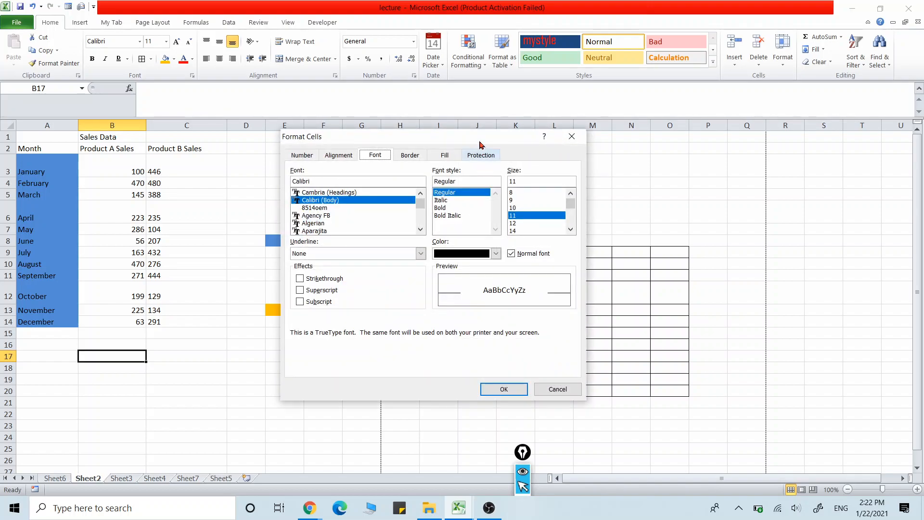
left_click_drag(492, 139, 513, 103)
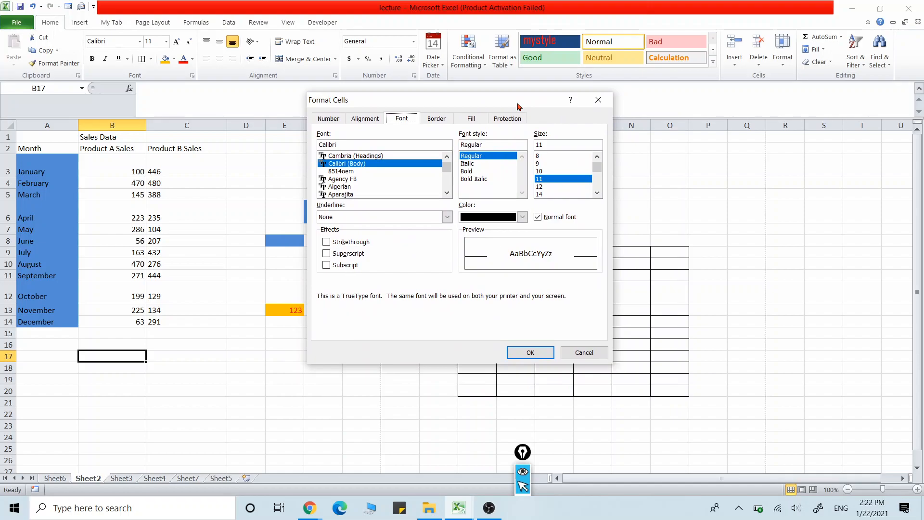
left_click(362, 120)
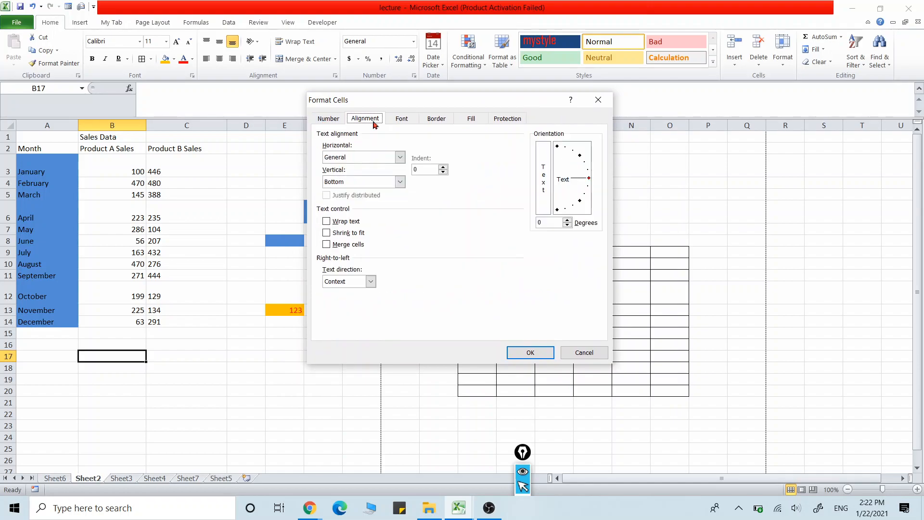
left_click(332, 119)
left_click(361, 121)
left_click(399, 124)
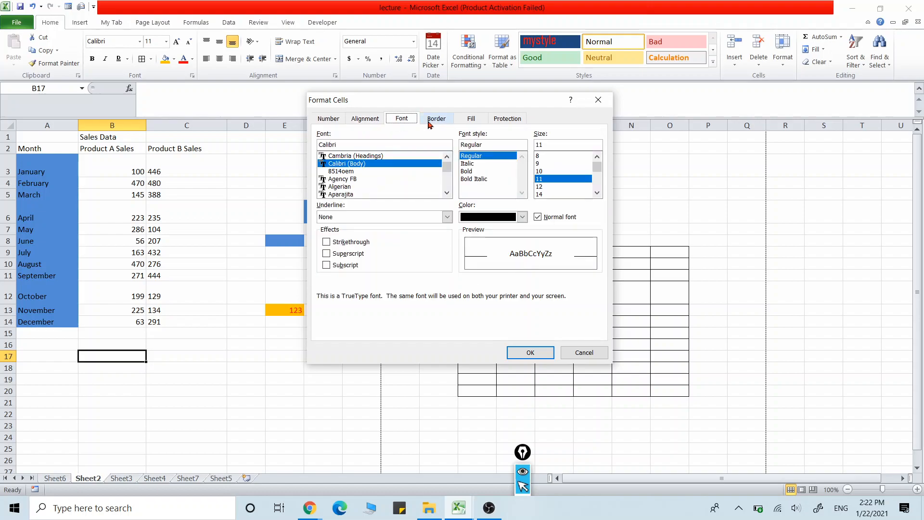
left_click(437, 124)
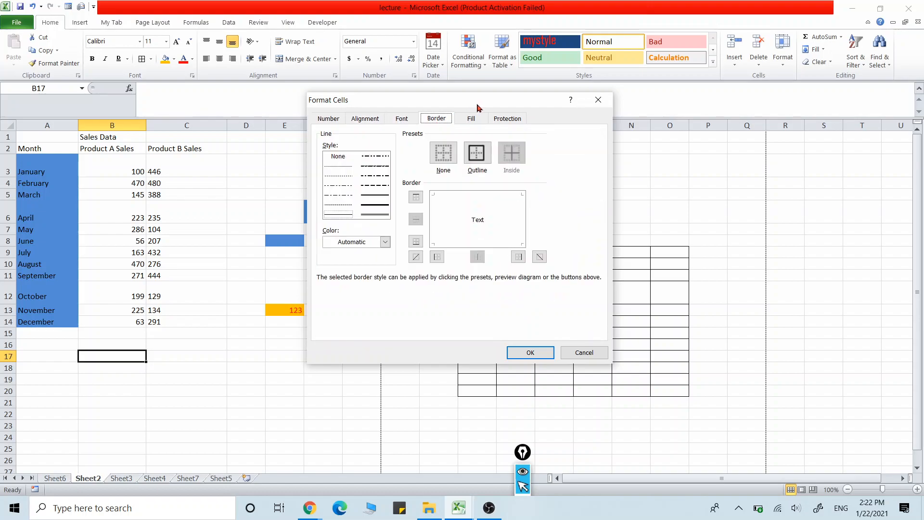
left_click_drag(478, 108, 472, 135)
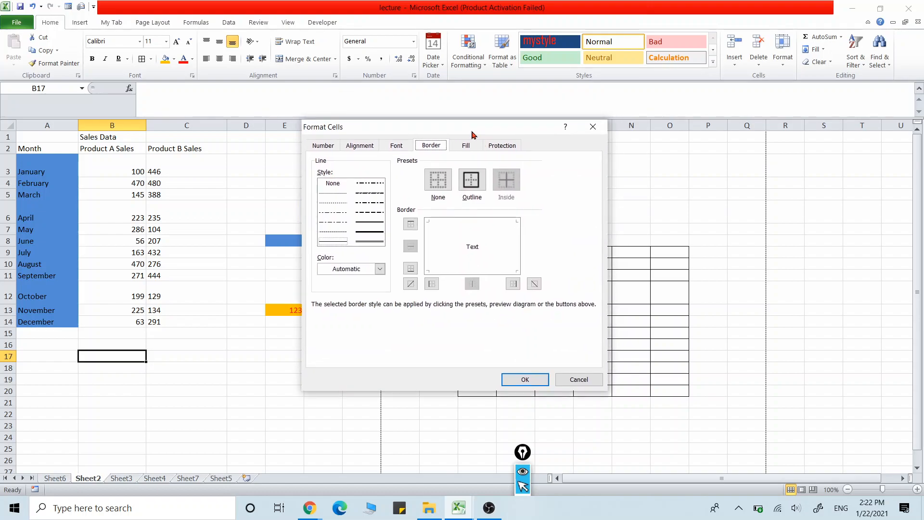
left_click(466, 145)
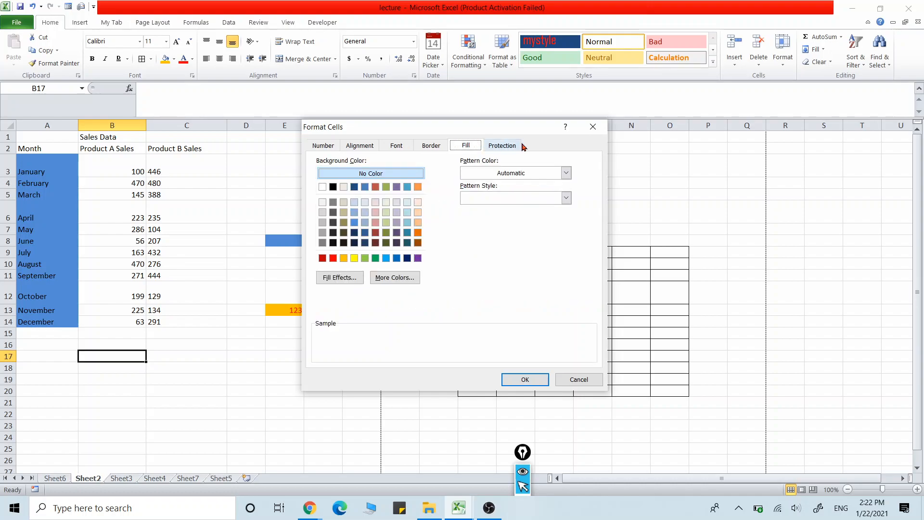
left_click(593, 128)
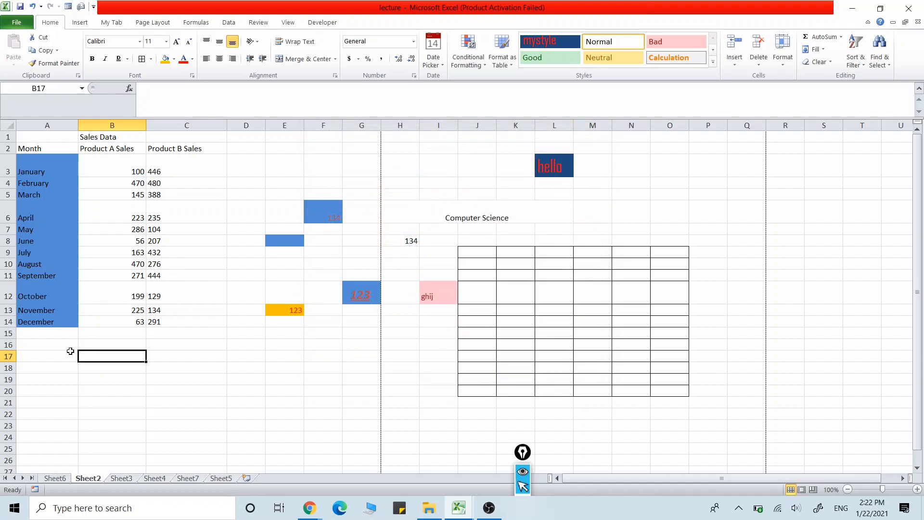
Clear both the contents and formatting of the month cells A3:A14, and undo the clearing.
left_click_drag(32, 159, 66, 320)
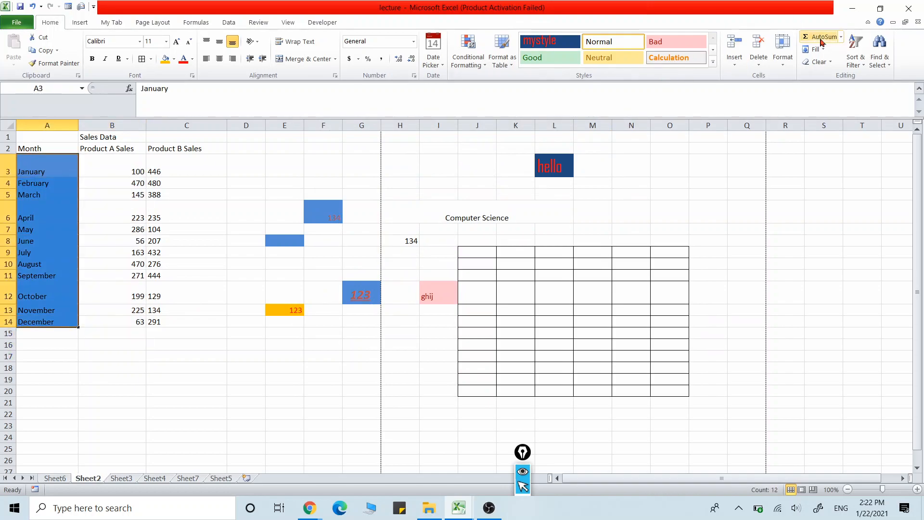
left_click(828, 63)
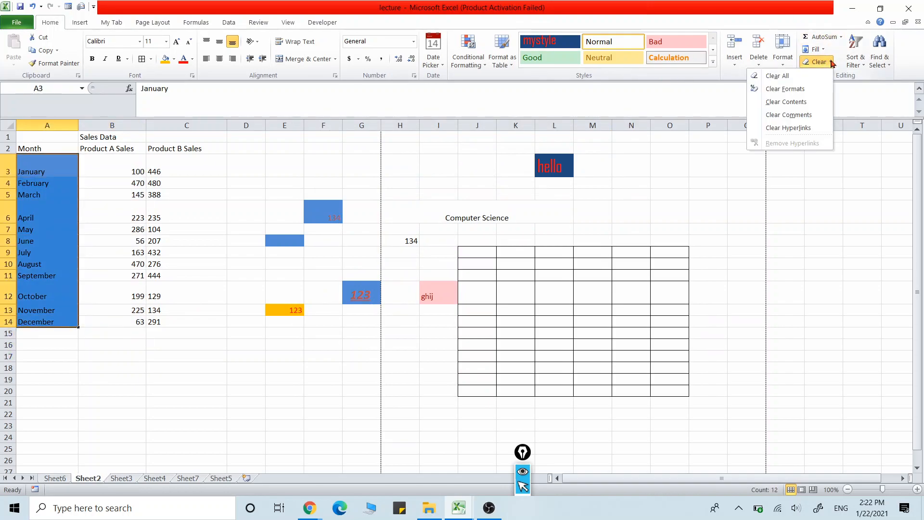
left_click(781, 76)
key("ctrl+z")
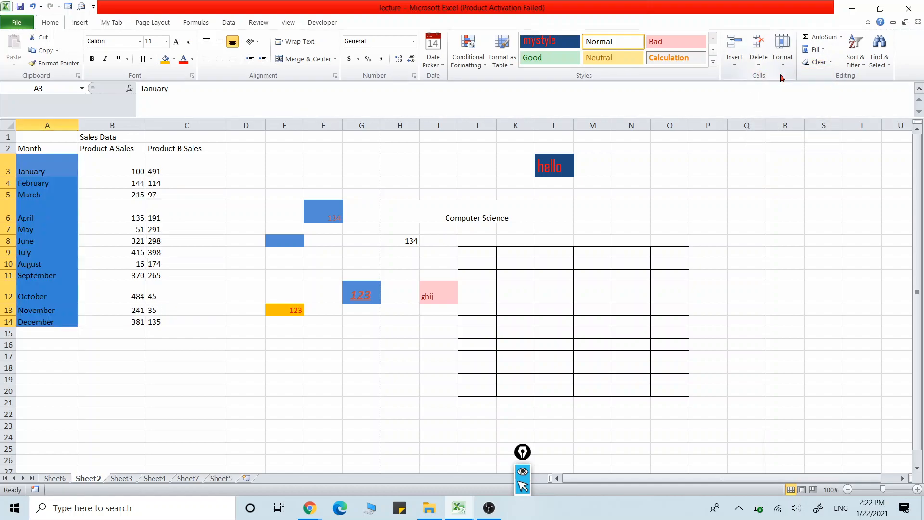
Clear only the formatting from the month cells A3:A14, keeping the month names.
left_click(828, 62)
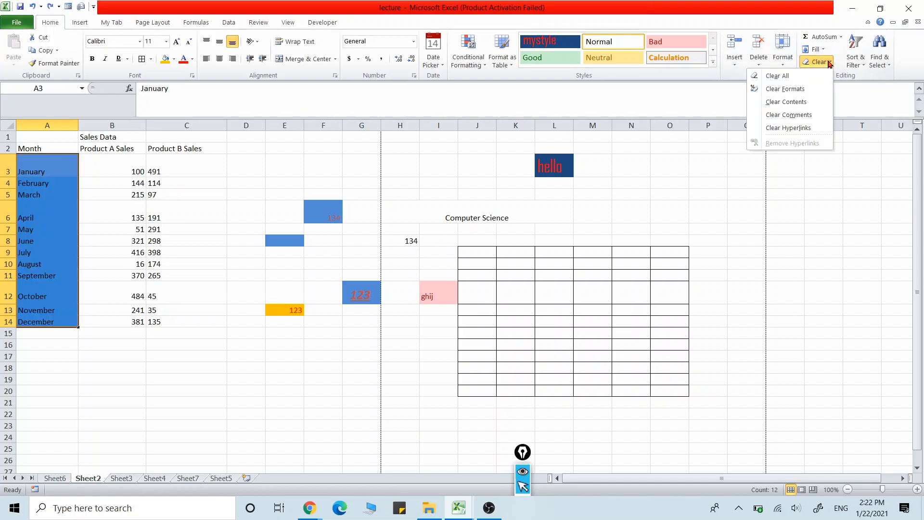
left_click(785, 88)
left_click(261, 326)
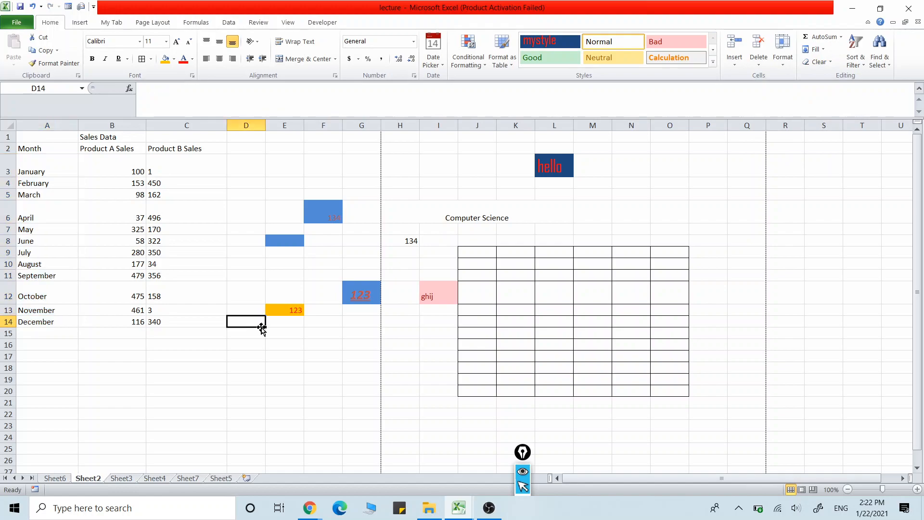
Make the header cells A2:C2 bold and give them an orange fill.
left_click_drag(19, 148, 166, 148)
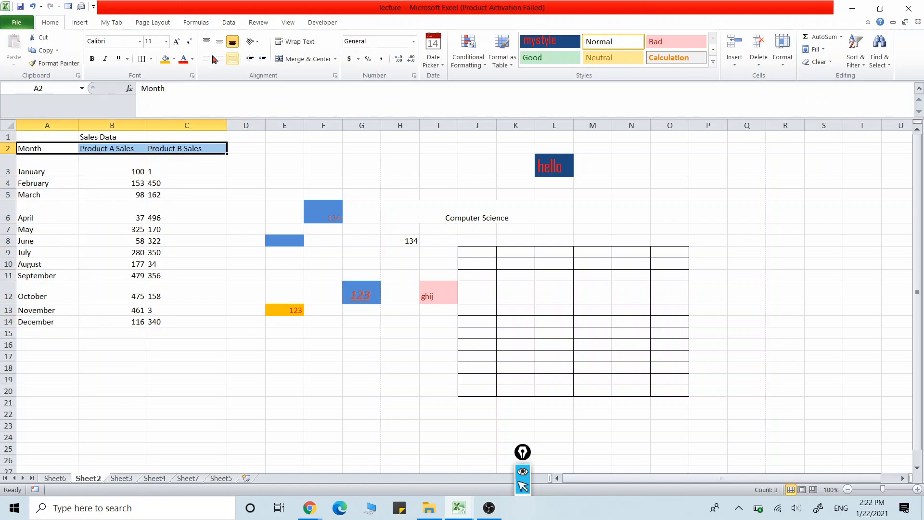
left_click(92, 59)
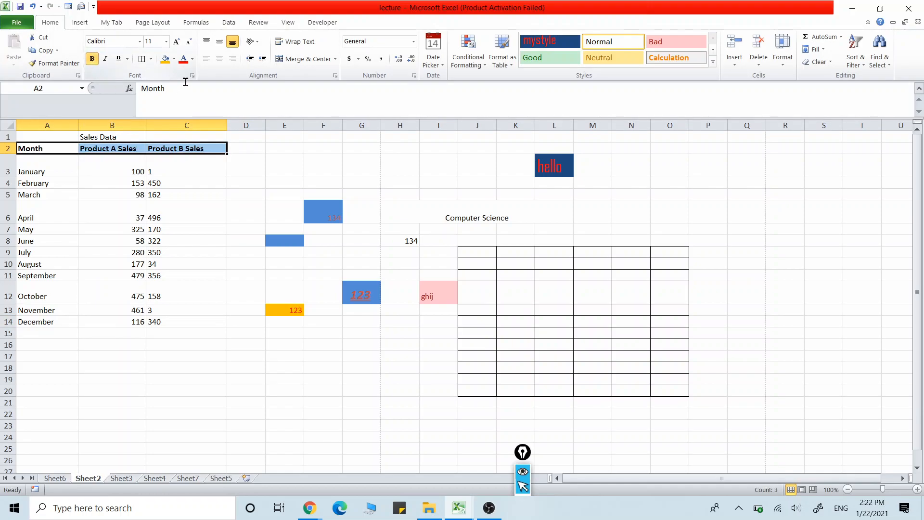
left_click(167, 63)
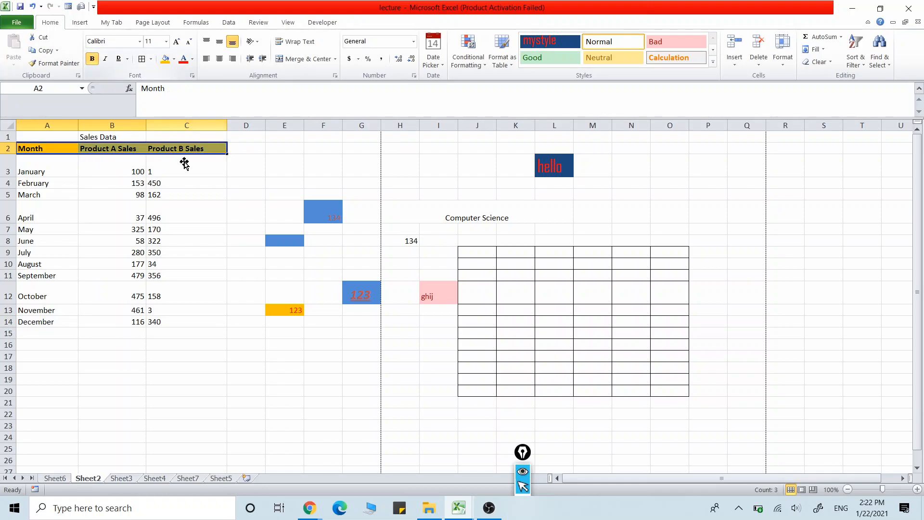
left_click(202, 229)
left_click_drag(70, 137, 155, 136)
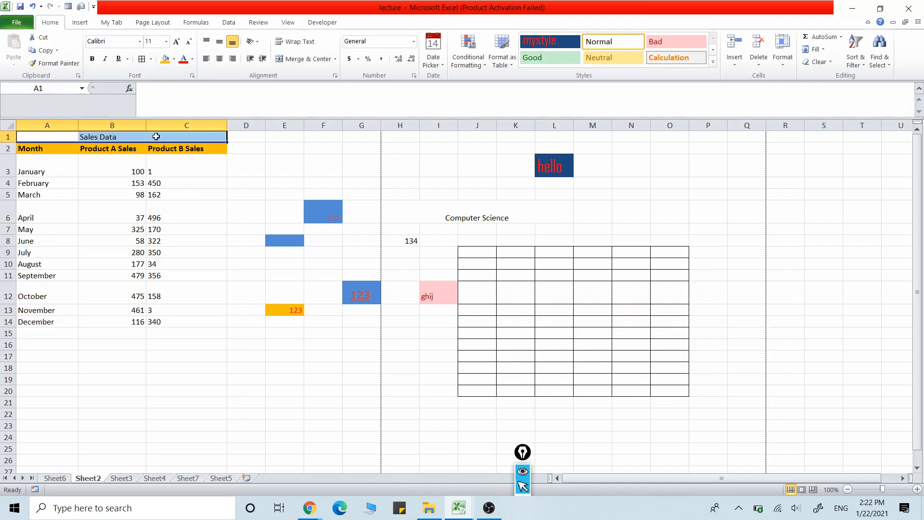
left_click(171, 219)
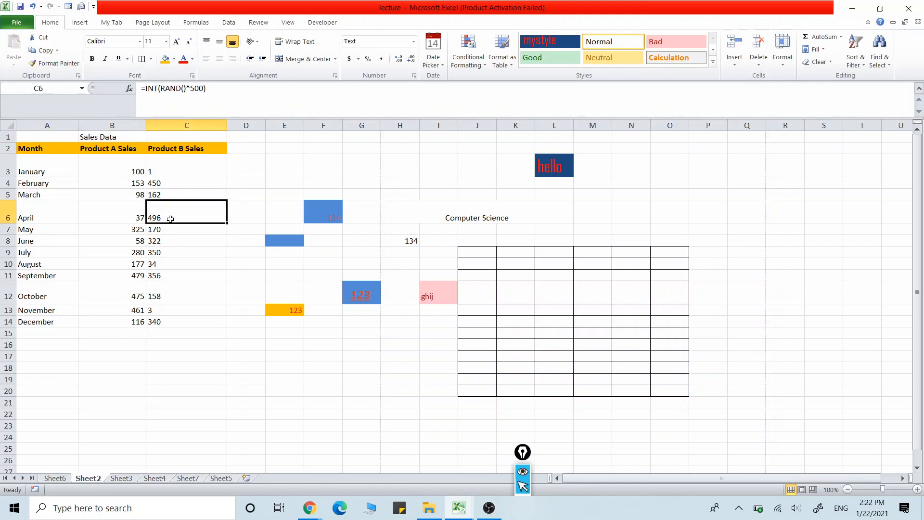
left_click_drag(112, 139, 174, 142)
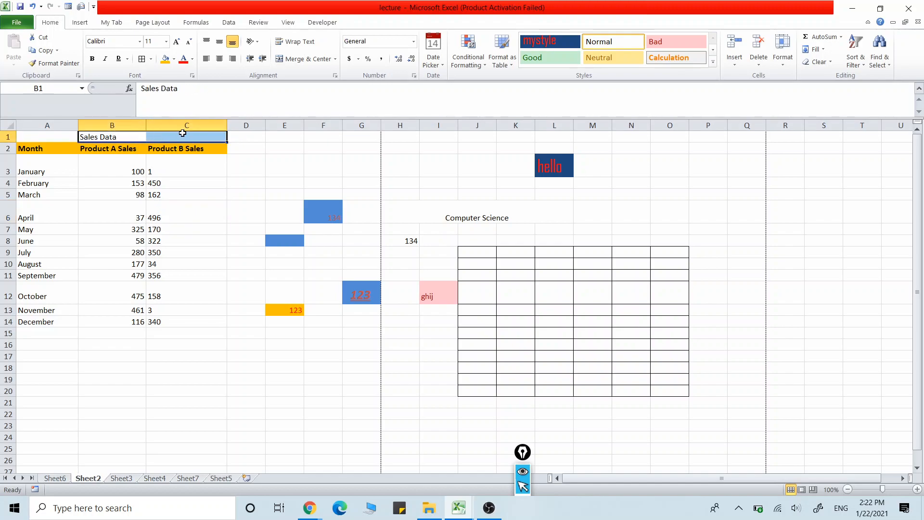
left_click(176, 254)
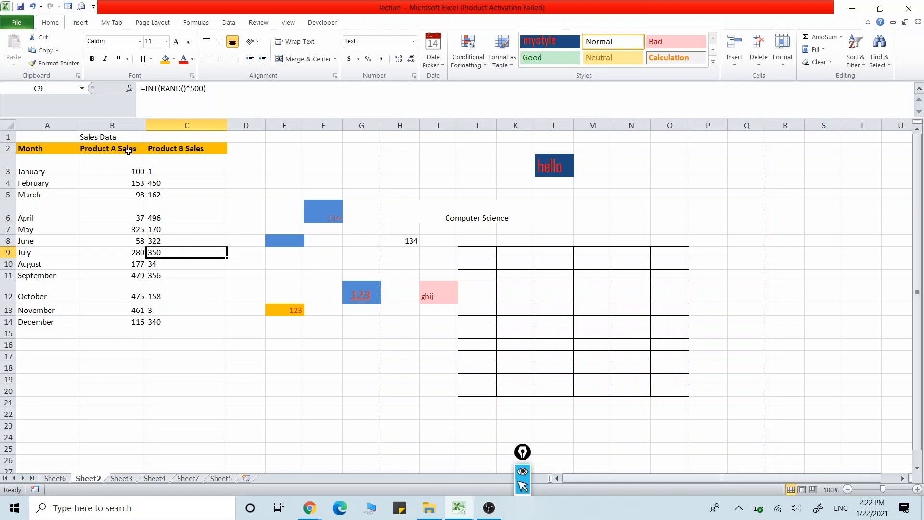
Centre the Sales Data title over B1:C1 with the Center Across Selection horizontal alignment, without merging the cells.
left_click_drag(116, 139, 190, 138)
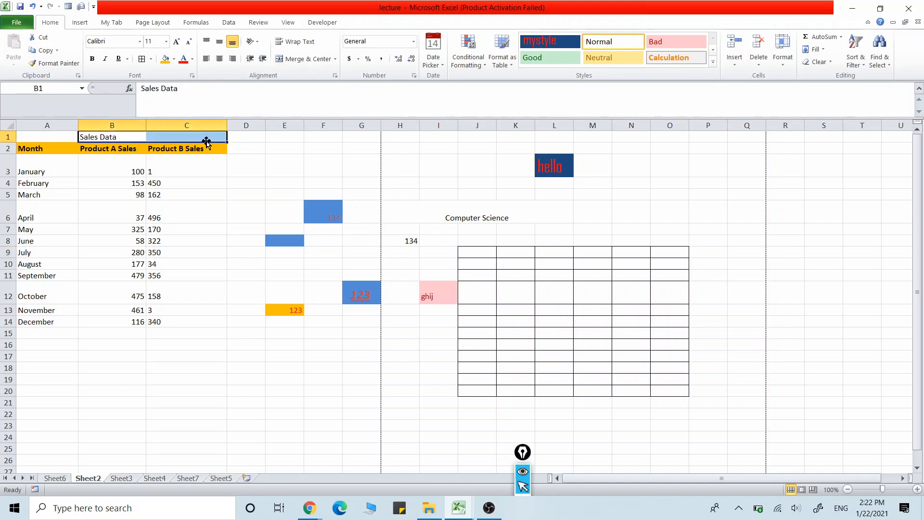
left_click(335, 76)
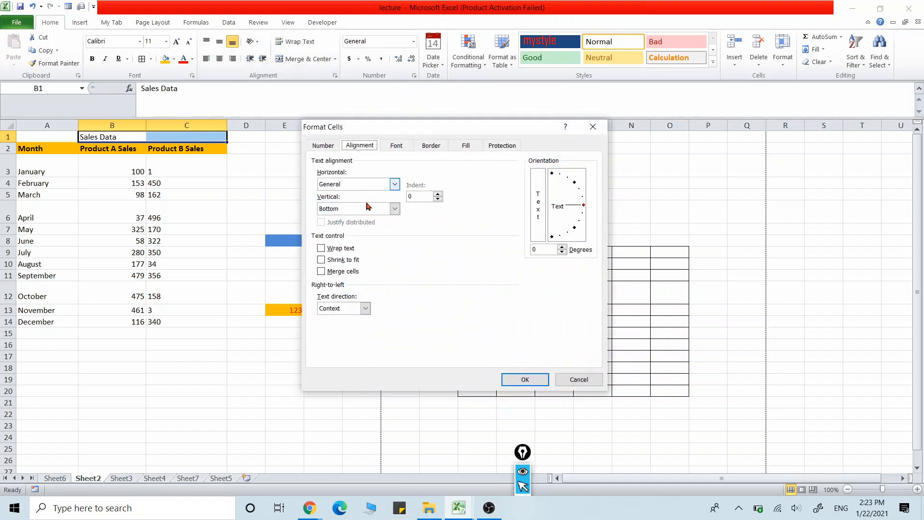
left_click(392, 210)
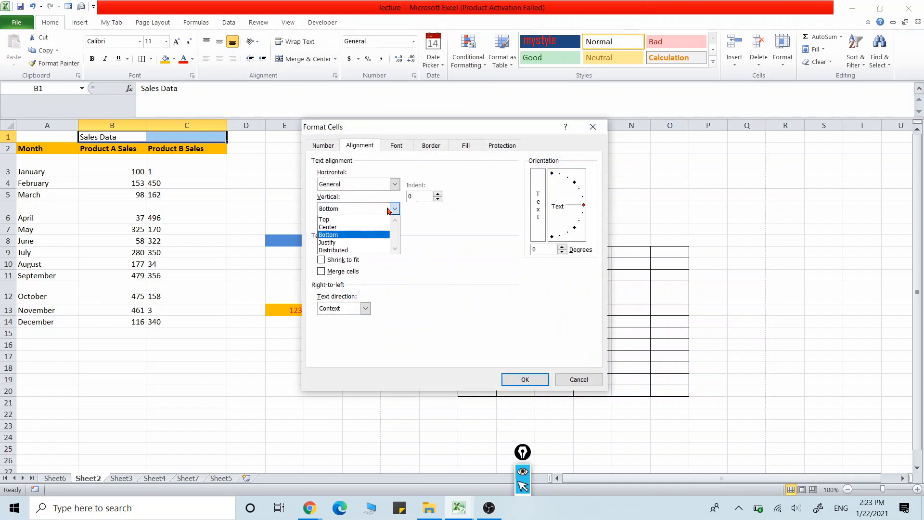
left_click(395, 185)
left_click(395, 185)
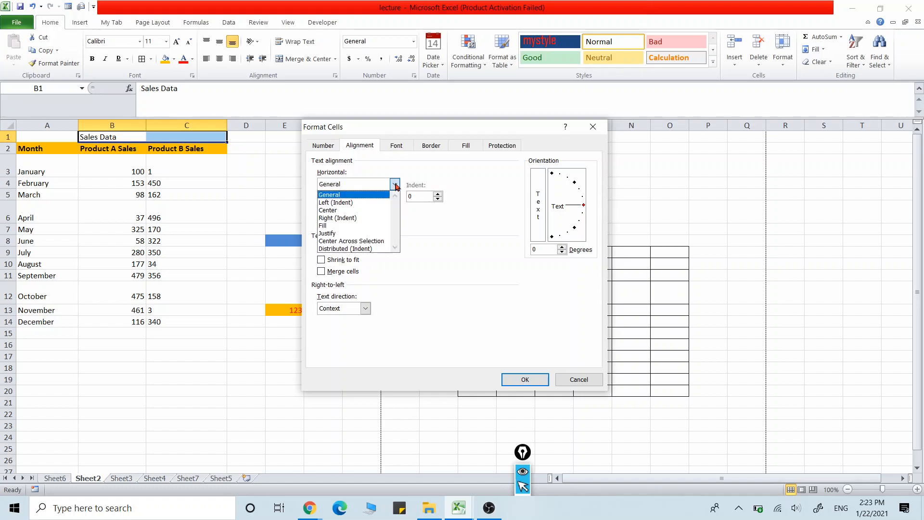
left_click(364, 244)
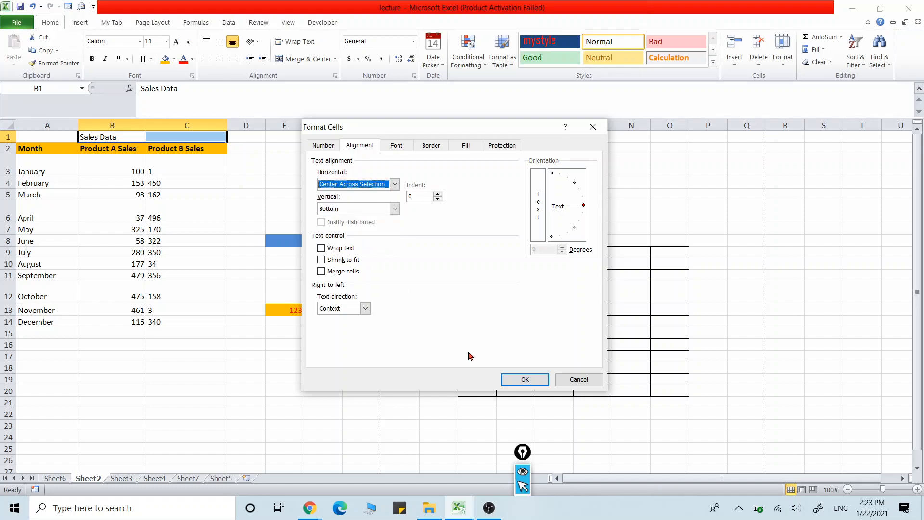
left_click(524, 379)
left_click(259, 307)
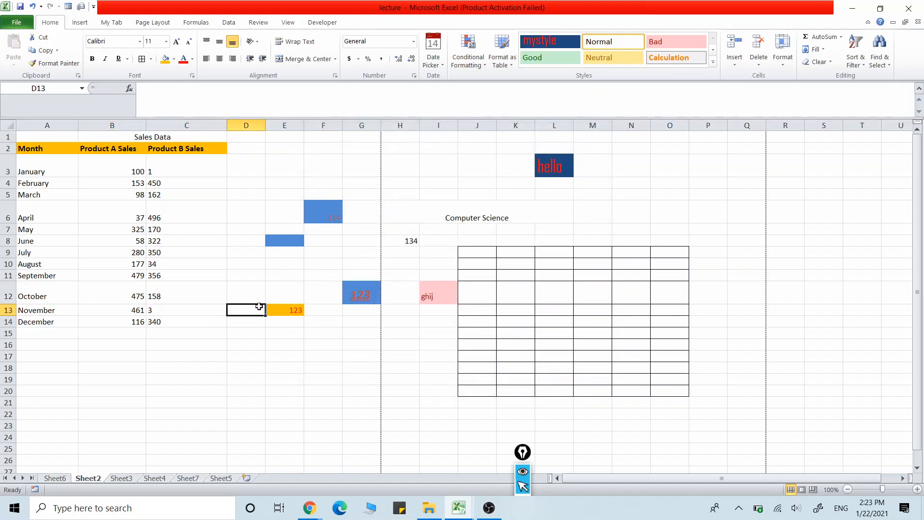
Check whether B1 and C1 are still separate cells beneath the centred Sales Data title.
left_click(131, 140)
left_click(165, 138)
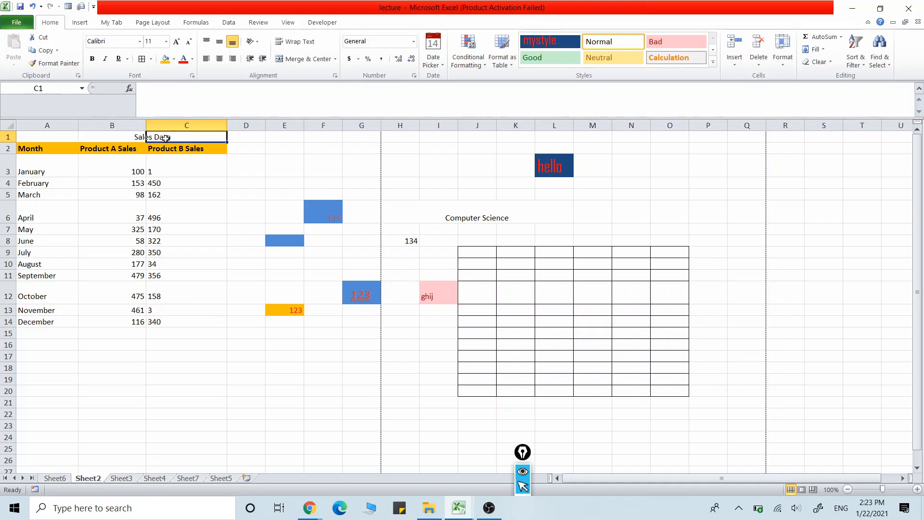
left_click(139, 138)
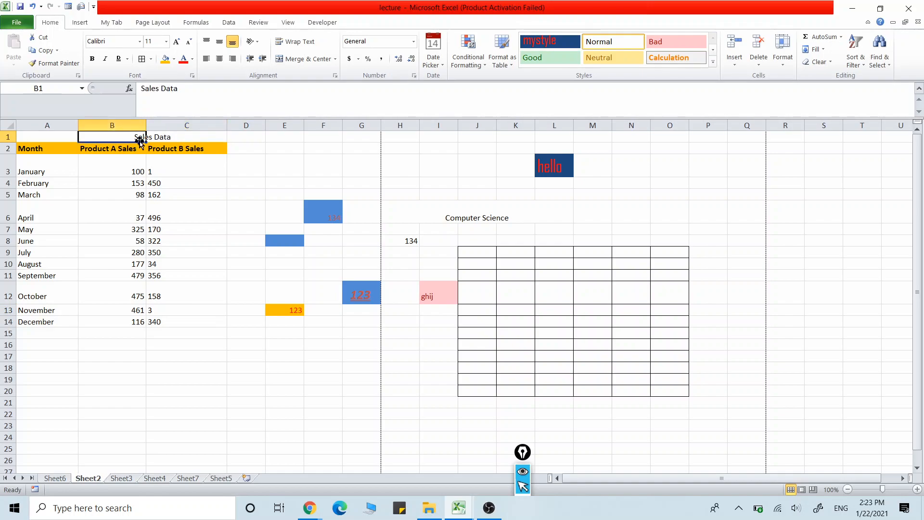
left_click(168, 138)
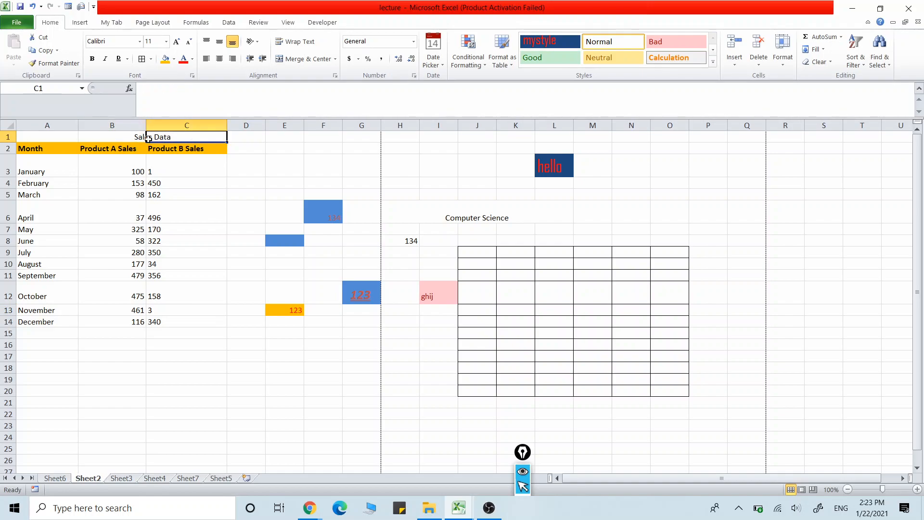
left_click(121, 139)
left_click(289, 184)
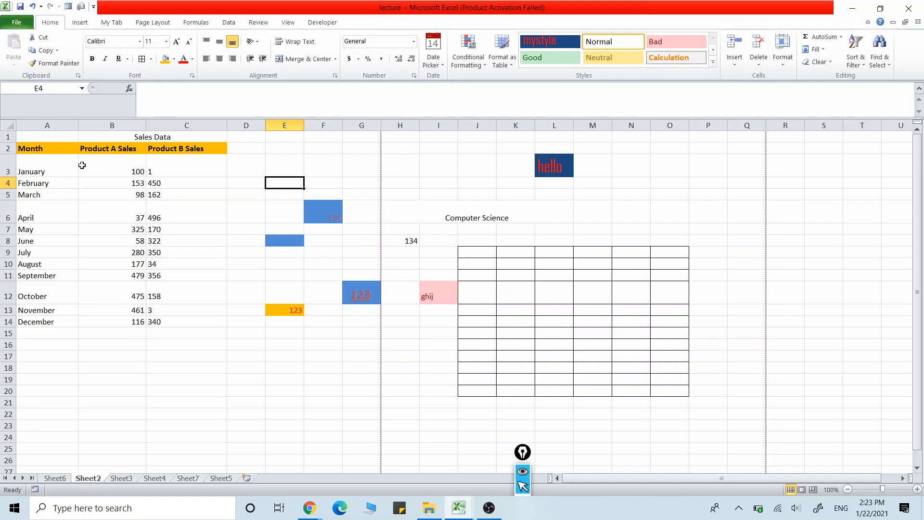
Centre the month names and sales figures in A3:C14 horizontally.
left_click_drag(44, 161, 169, 322)
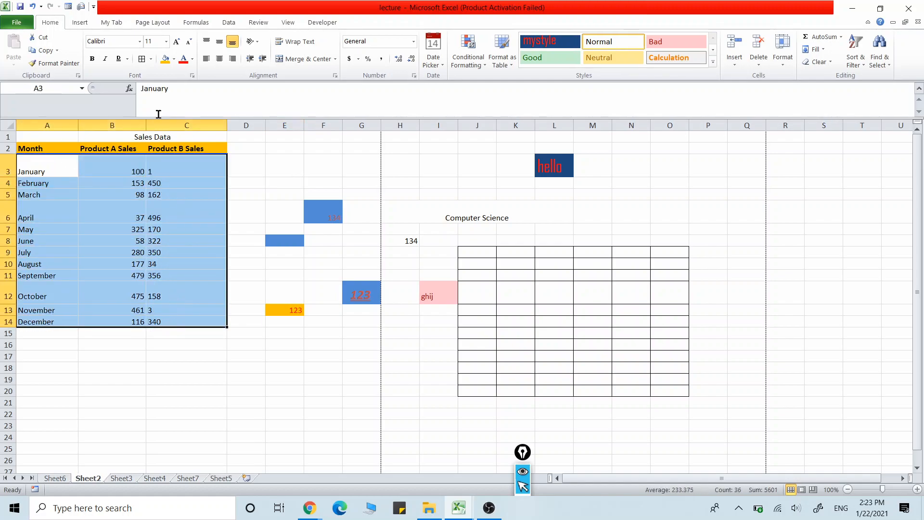
left_click(219, 59)
left_click(157, 284)
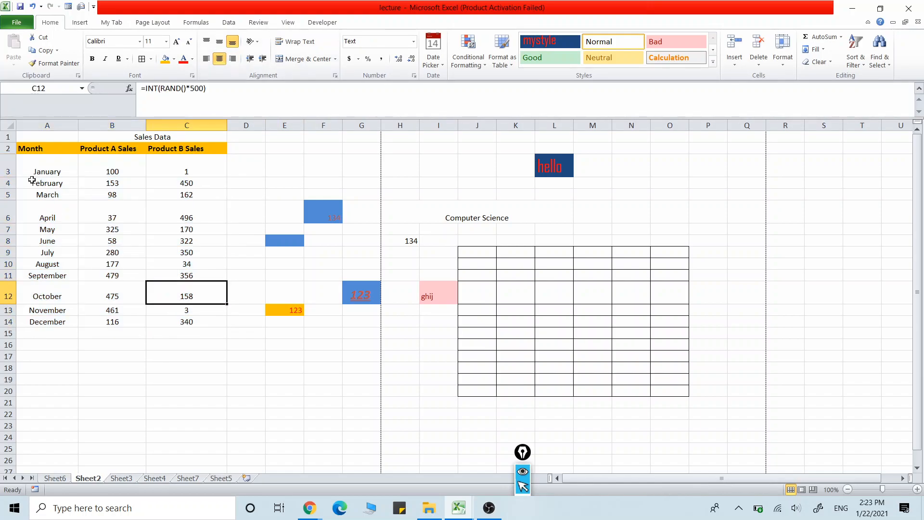
Set the font colour of the month names in A3:A14 to red.
left_click_drag(51, 165, 58, 321)
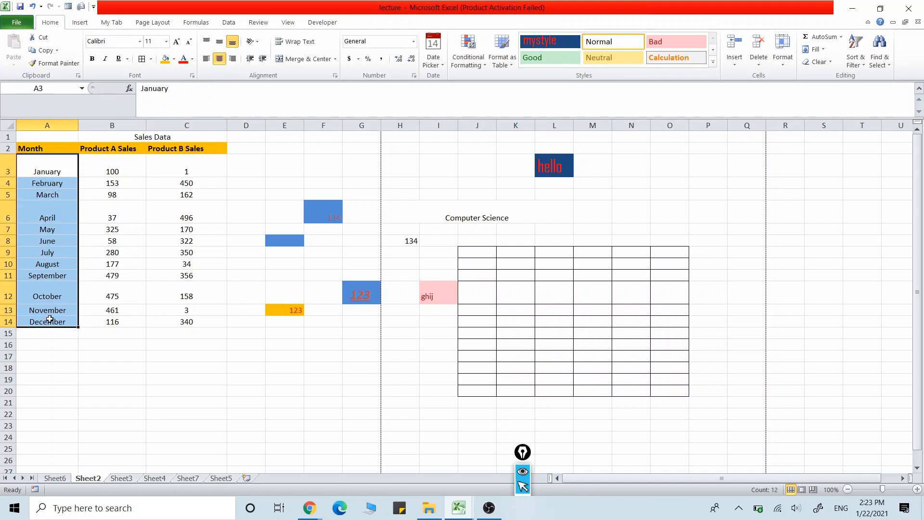
left_click(183, 60)
left_click(160, 331)
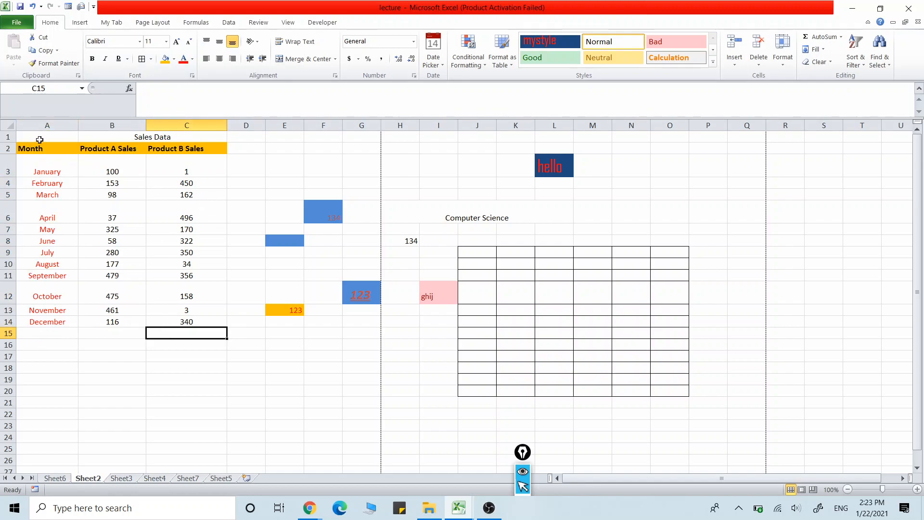
Apply all borders to the sales table from the header row to December, cells A2:C14.
left_click_drag(40, 140, 197, 331)
left_click(197, 331)
left_click_drag(30, 149, 198, 324)
left_click(141, 58)
left_click(225, 436)
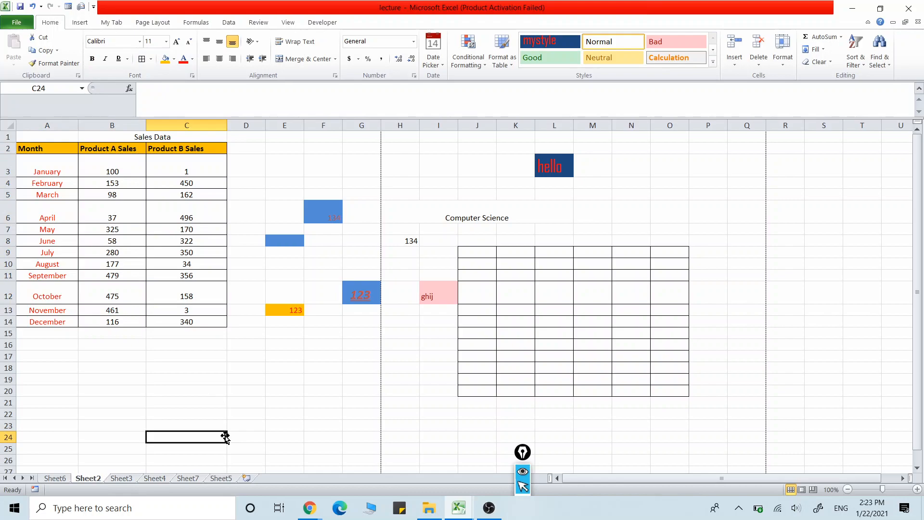